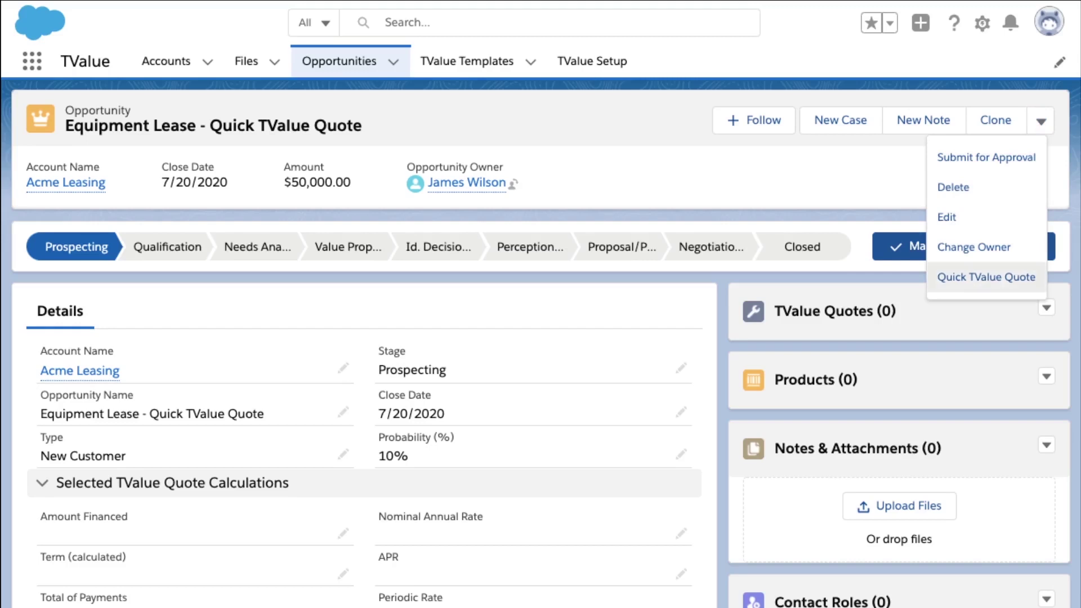
Create a Quick TValue Quote for the Equipment Lease opportunity from a template and save it.
{"action": "key", "text": "Return"}
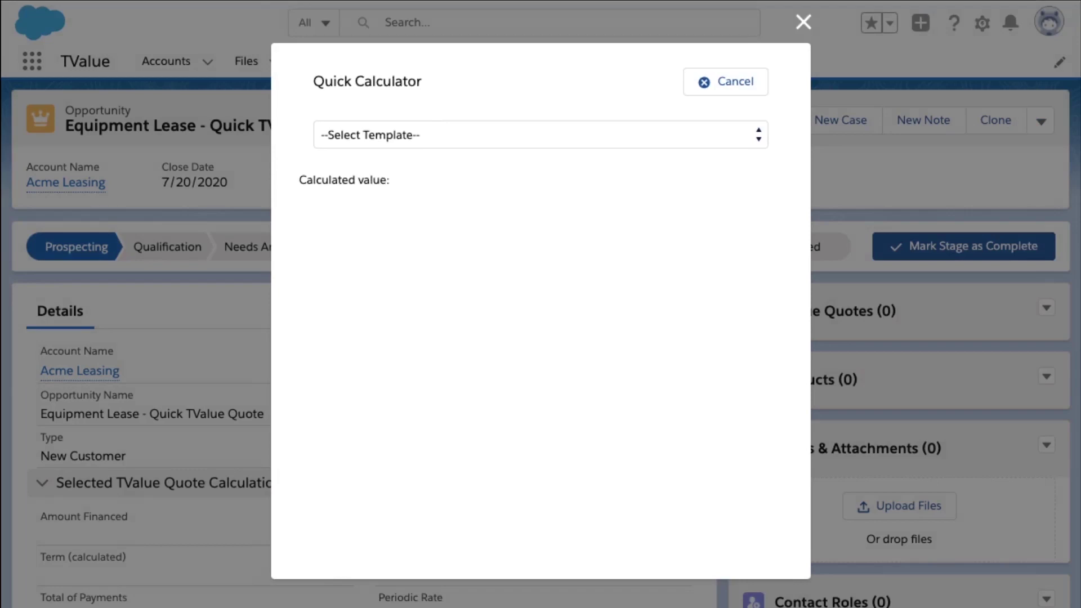
{"action": "key", "text": "Tab"}
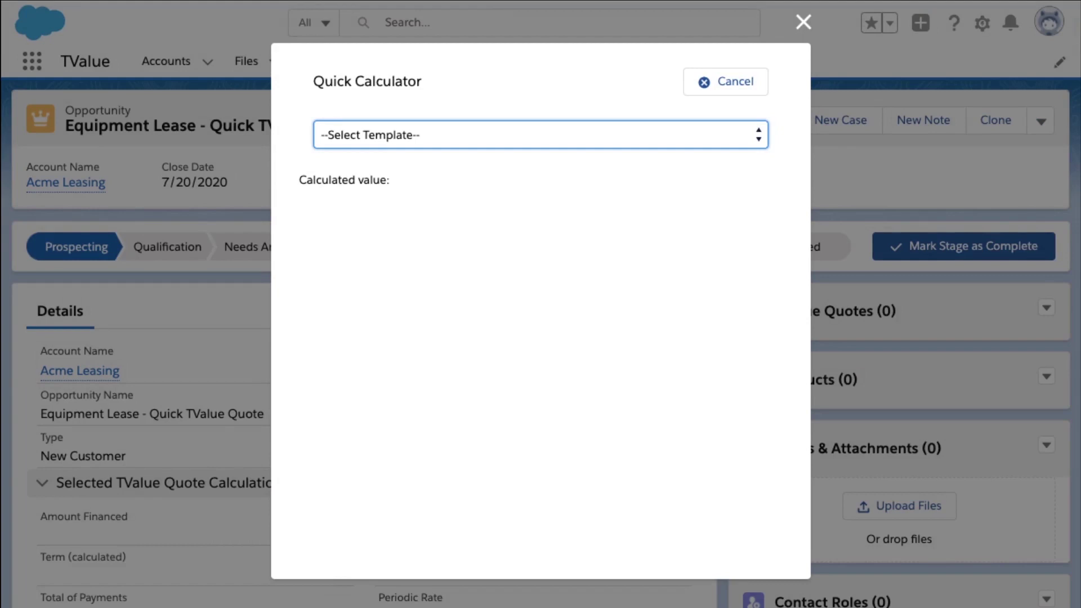
{"action": "key", "text": "Down"}
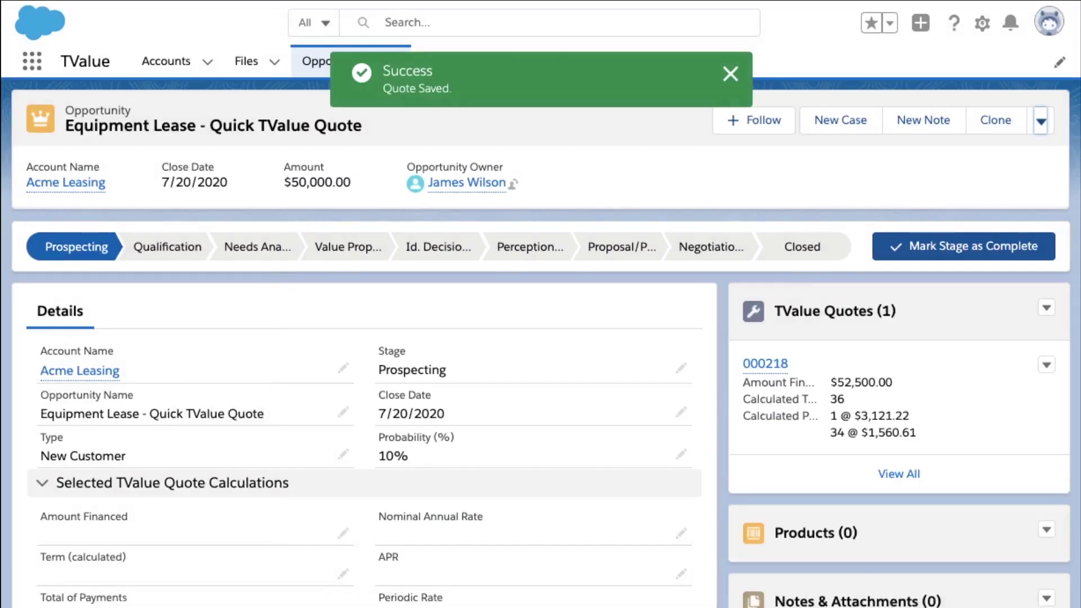
Open the saved TValue quote and review its structure, payment and financing amounts, and date and rate calculations.
{"action": "scroll", "coordinate": [540, 394], "scroll_direction": "down", "scroll_amount": 2}
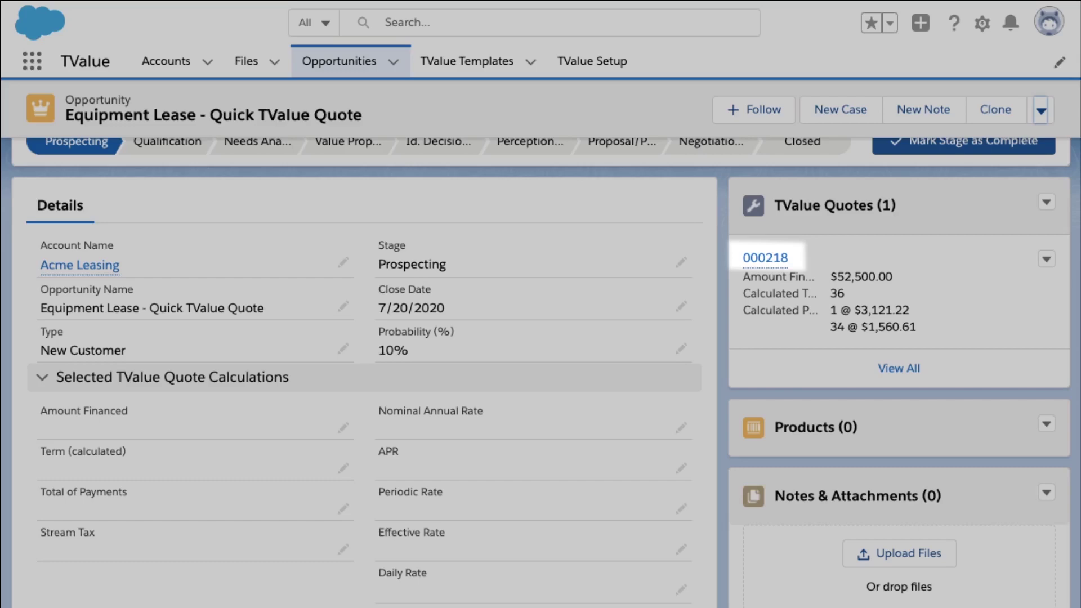
{"action": "mouse_move", "coordinate": [765, 258]}
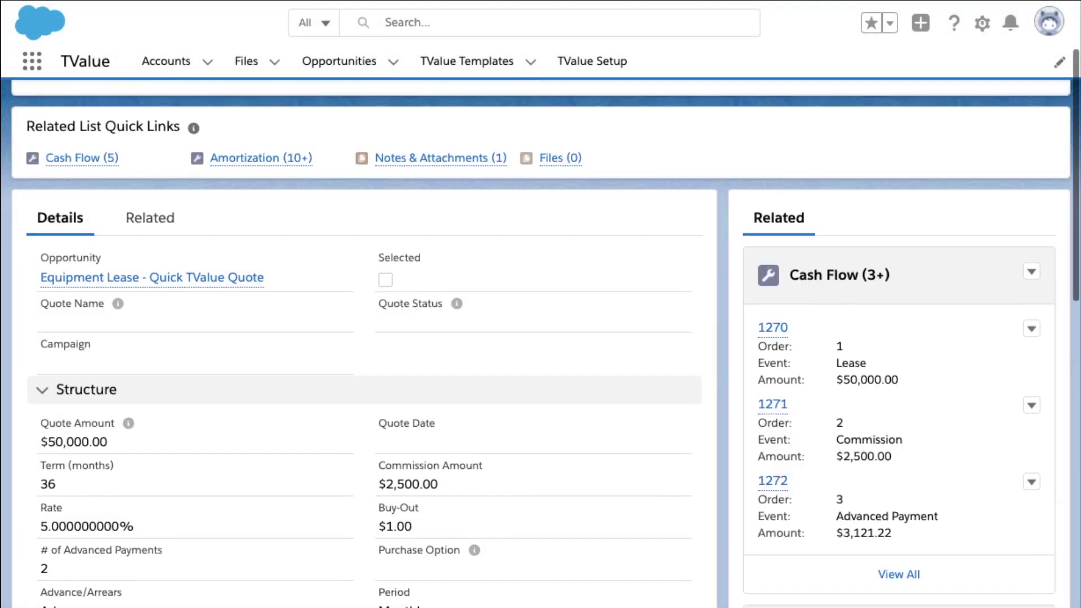
{"action": "scroll", "coordinate": [541, 338], "scroll_direction": "down", "scroll_amount": 3}
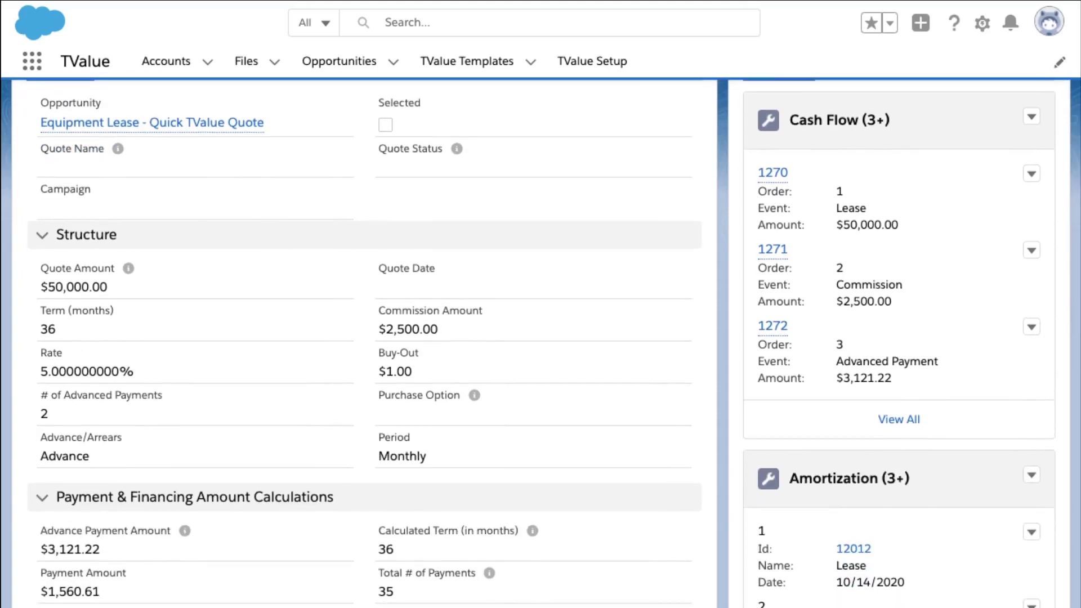
{"action": "scroll", "coordinate": [540, 338], "scroll_direction": "down", "scroll_amount": 1}
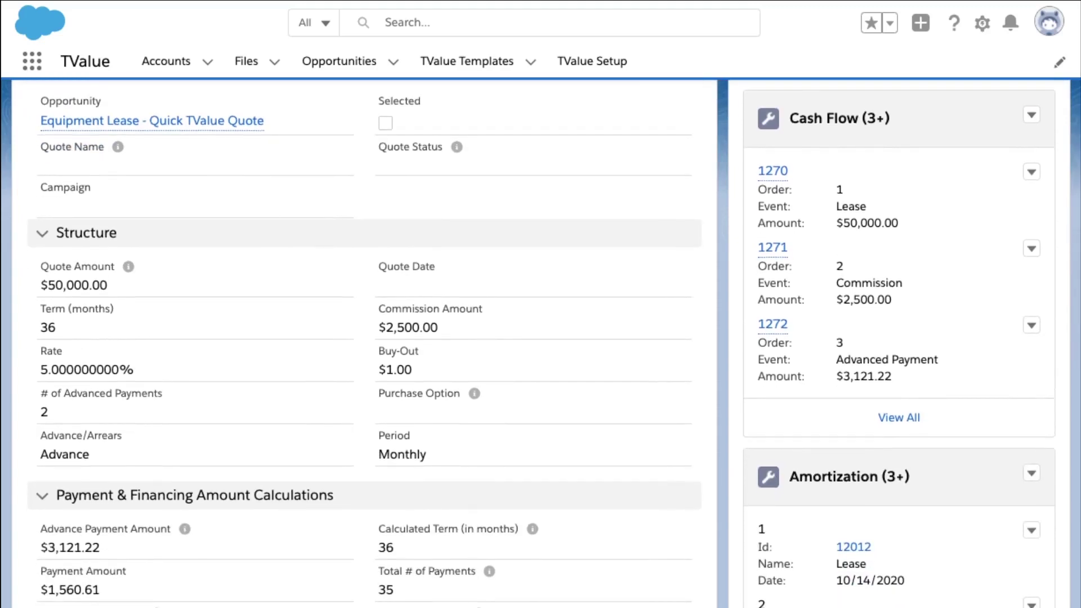
{"action": "scroll", "coordinate": [554, 343], "scroll_direction": "down", "scroll_amount": 1}
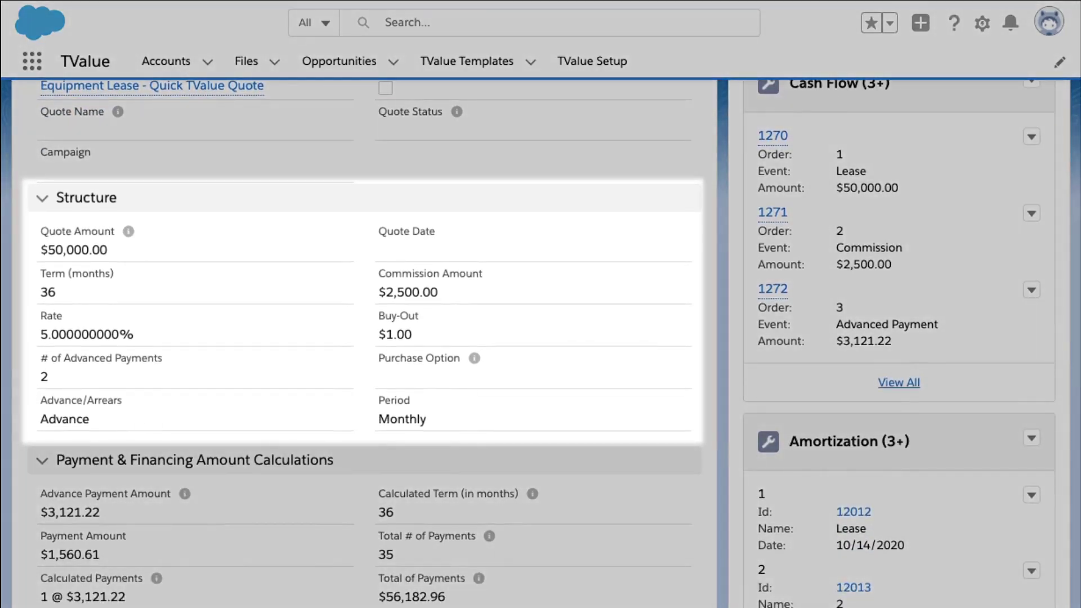
{"action": "scroll", "coordinate": [541, 338], "scroll_direction": "down", "scroll_amount": 5}
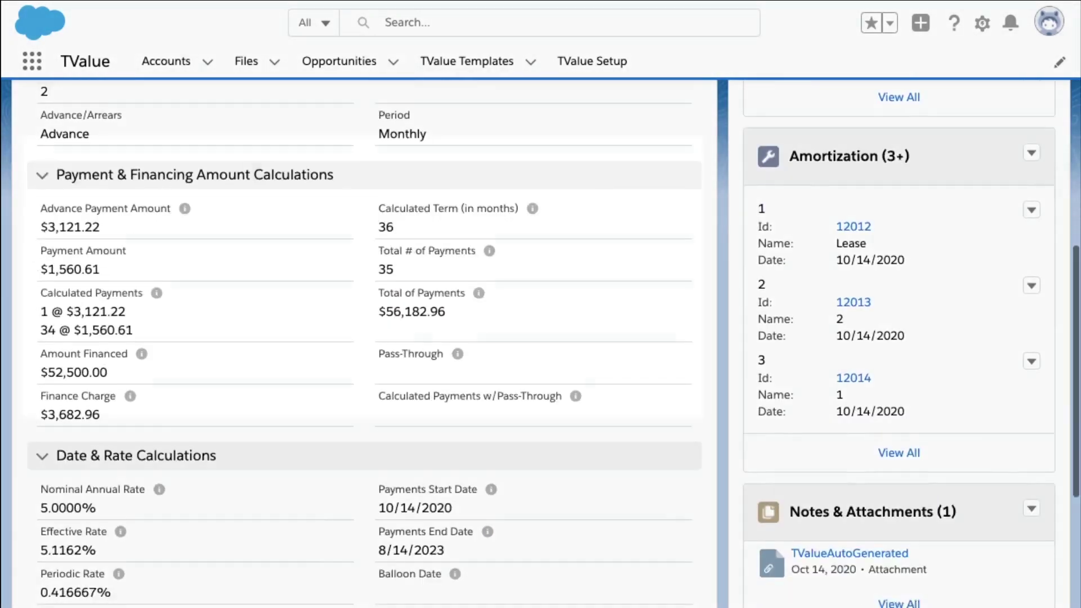
{"action": "scroll", "coordinate": [541, 338], "scroll_direction": "down", "scroll_amount": 2}
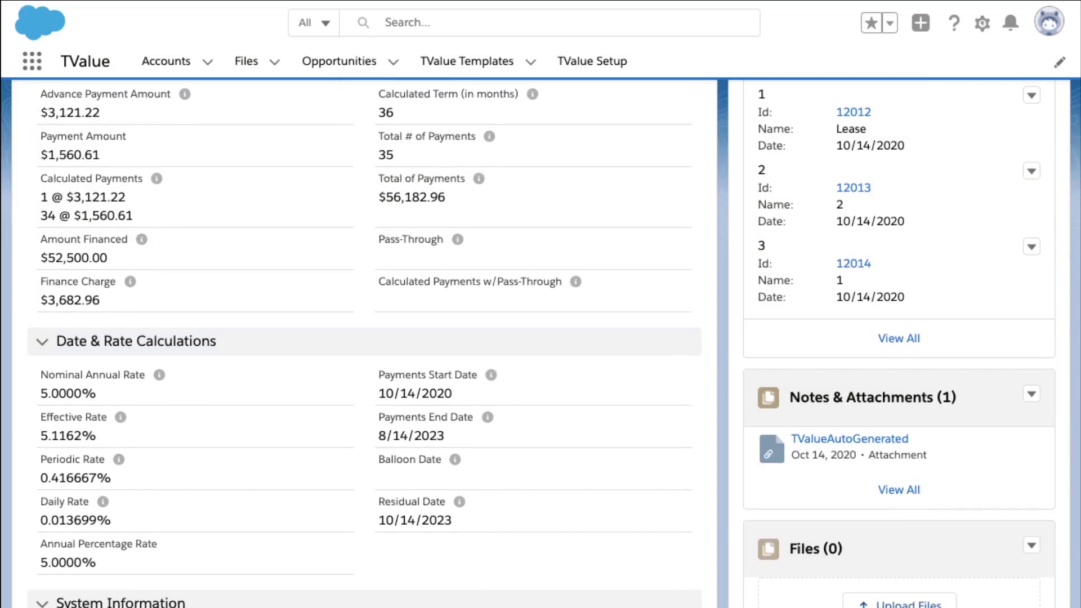
View the quote's full amortization list, then return to the quote record.
{"action": "scroll", "coordinate": [540, 338], "scroll_direction": "up", "scroll_amount": 3}
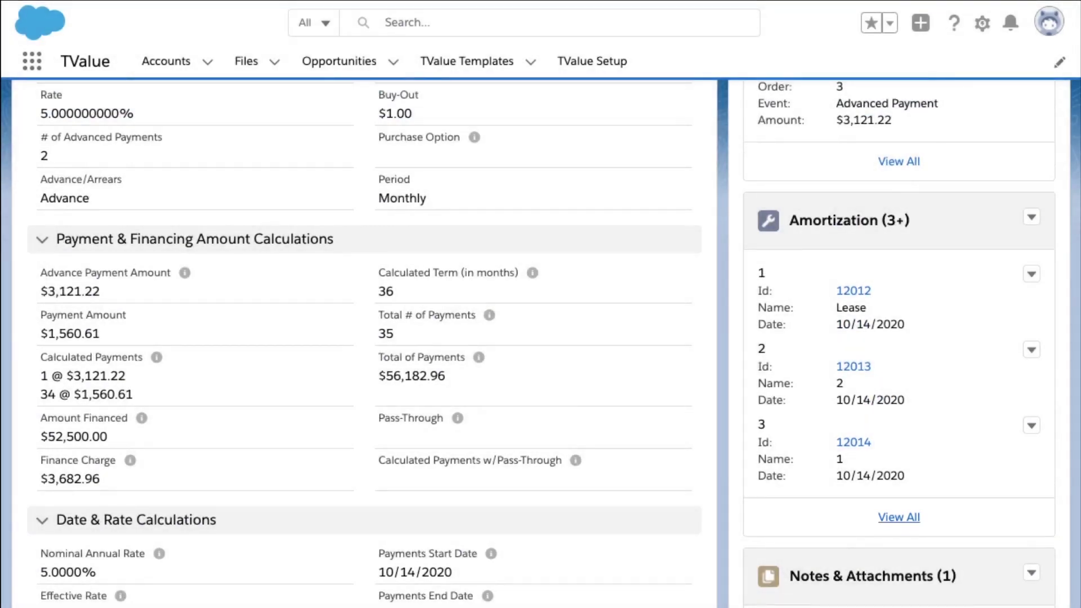
{"action": "left_click", "coordinate": [898, 517]}
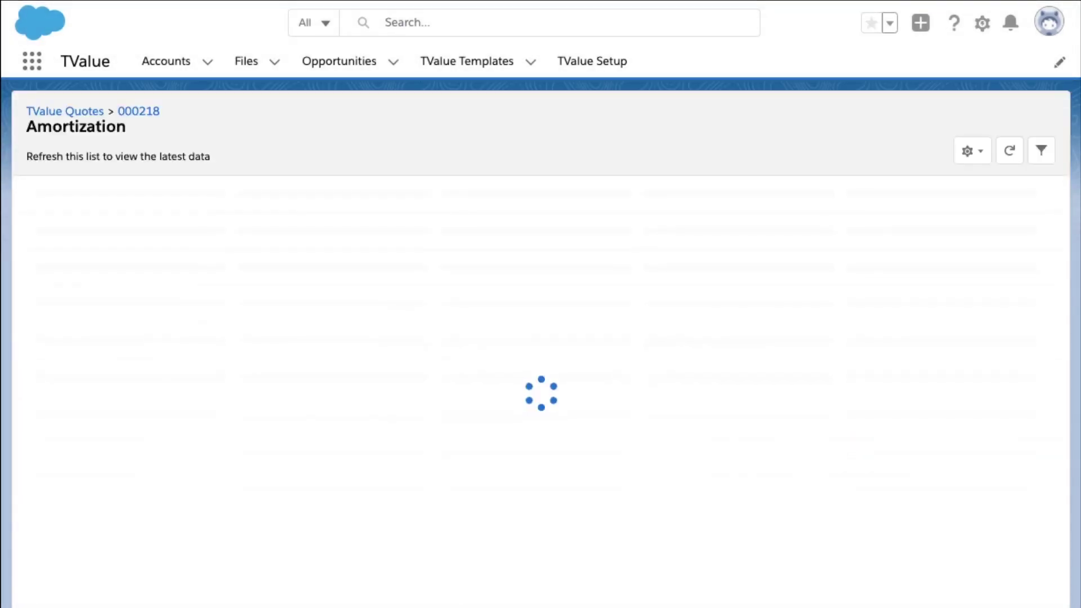
{"action": "scroll", "coordinate": [541, 465], "scroll_direction": "down", "scroll_amount": 1}
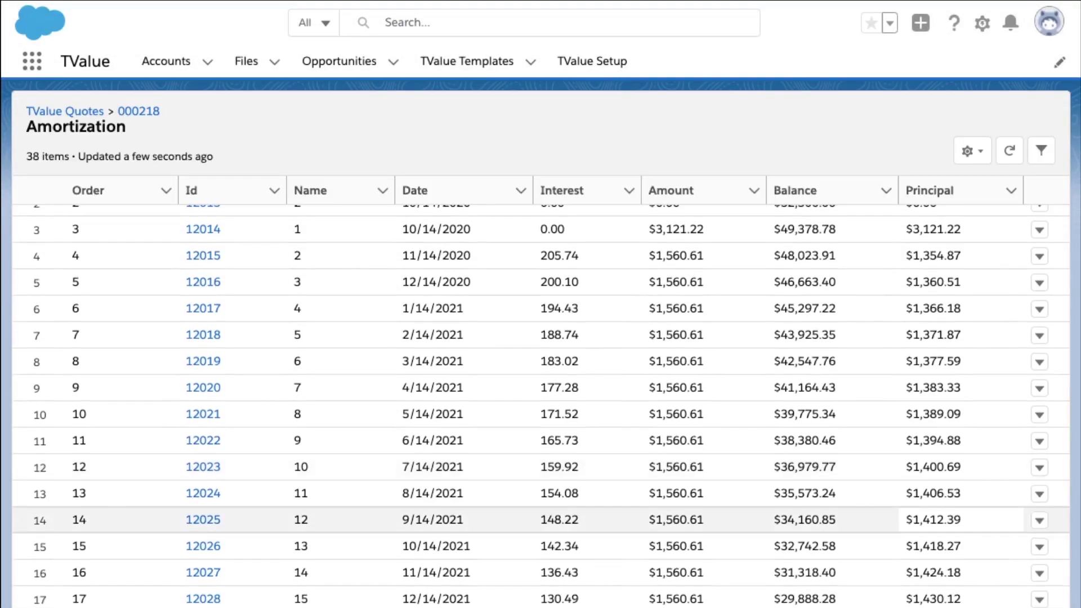
{"action": "scroll", "coordinate": [957, 540], "scroll_direction": "up", "scroll_amount": 1}
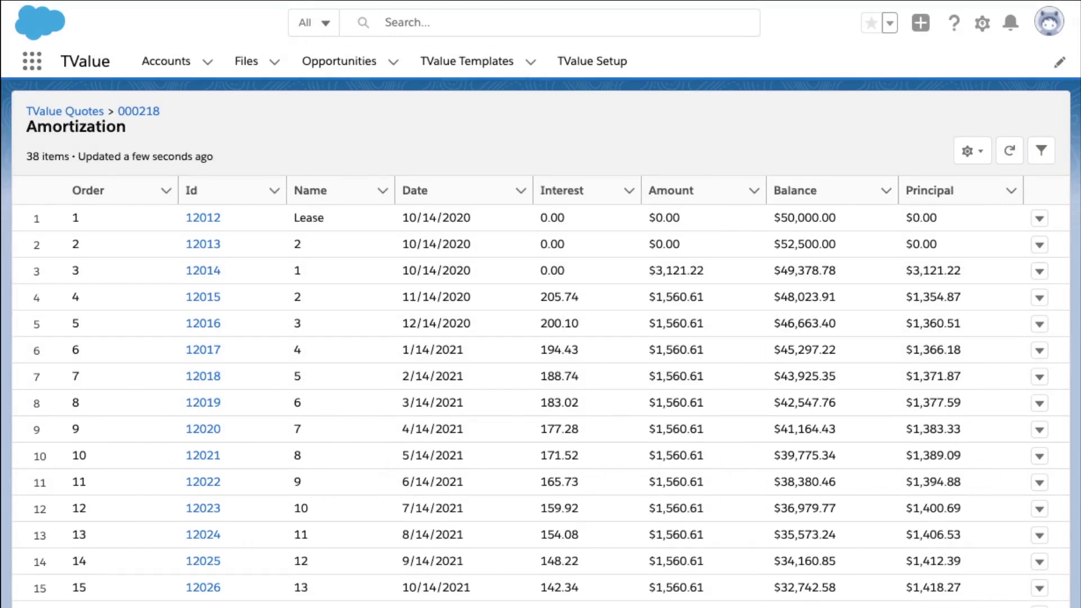
{"action": "left_click", "coordinate": [139, 111]}
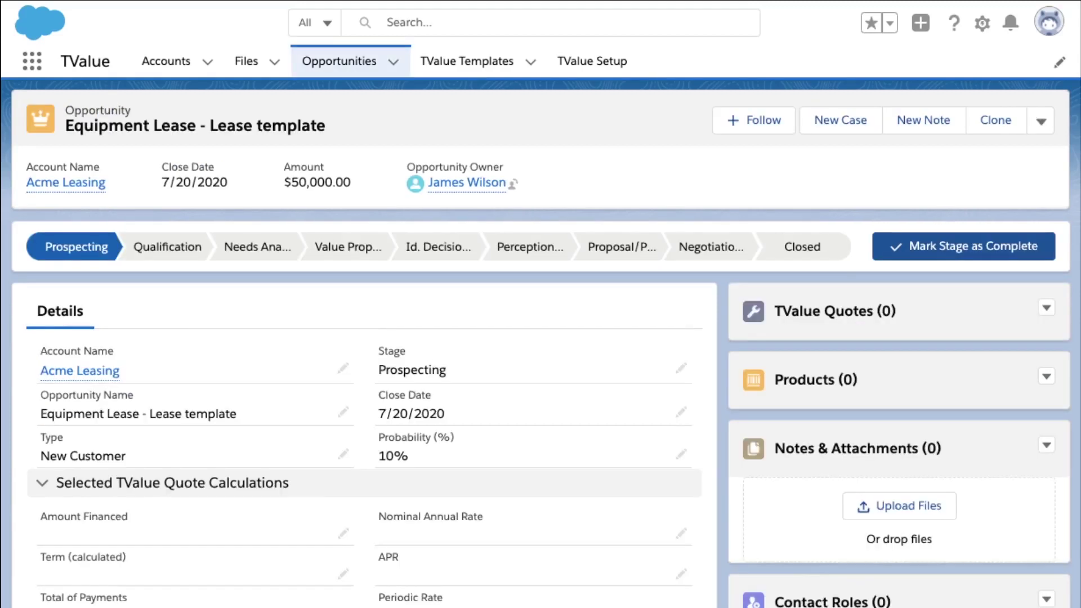
Start a new TValue quote on the "Equipment Lease - Lease template" opportunity using the Standard Lease Template.
{"action": "left_click", "coordinate": [1046, 308]}
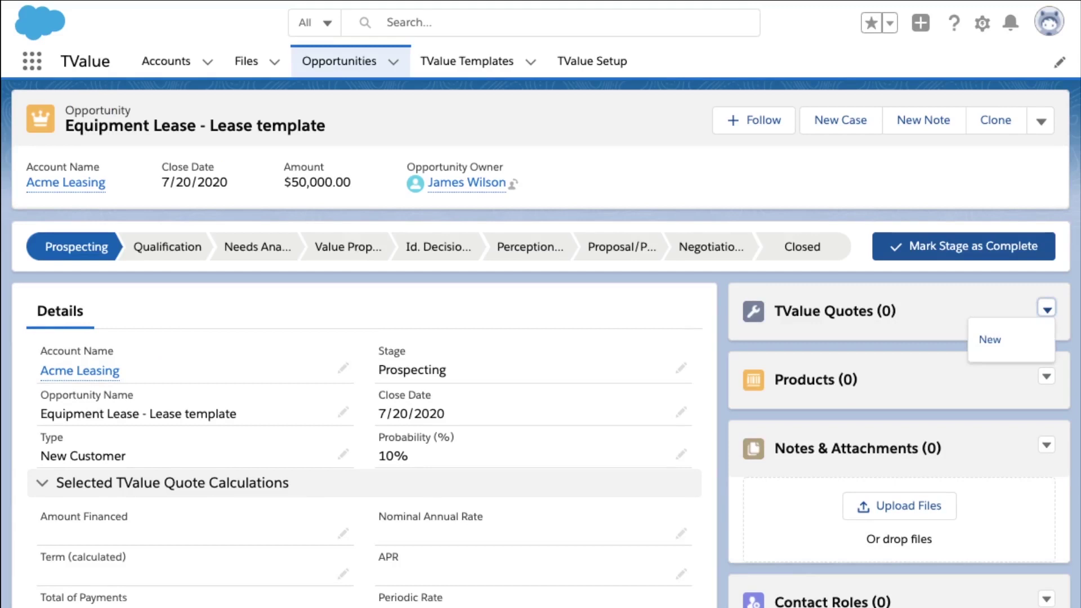
{"action": "key", "text": "Return"}
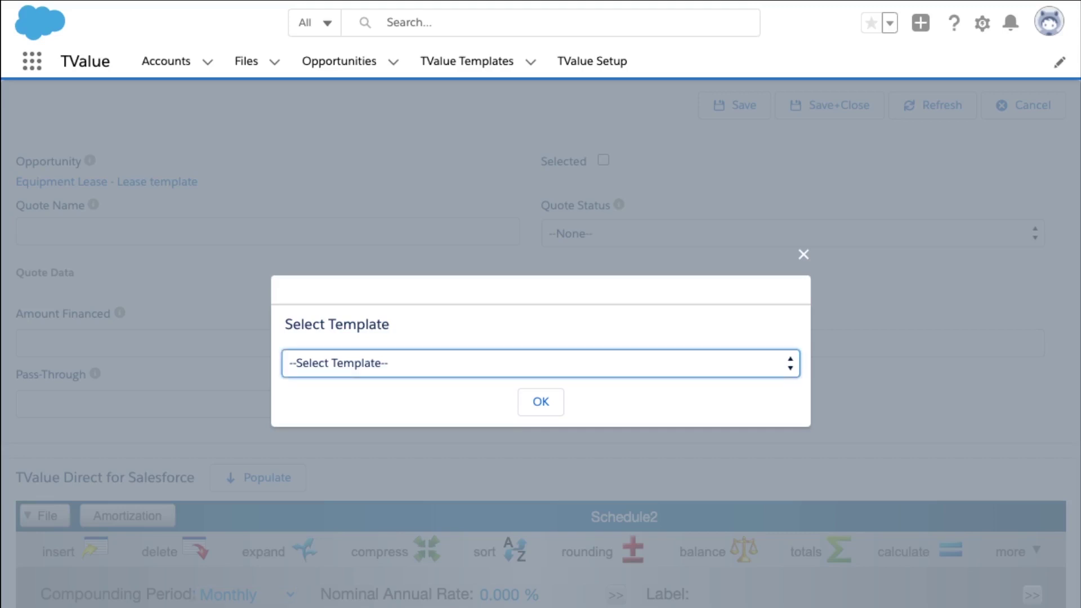
{"action": "left_click", "coordinate": [356, 367]}
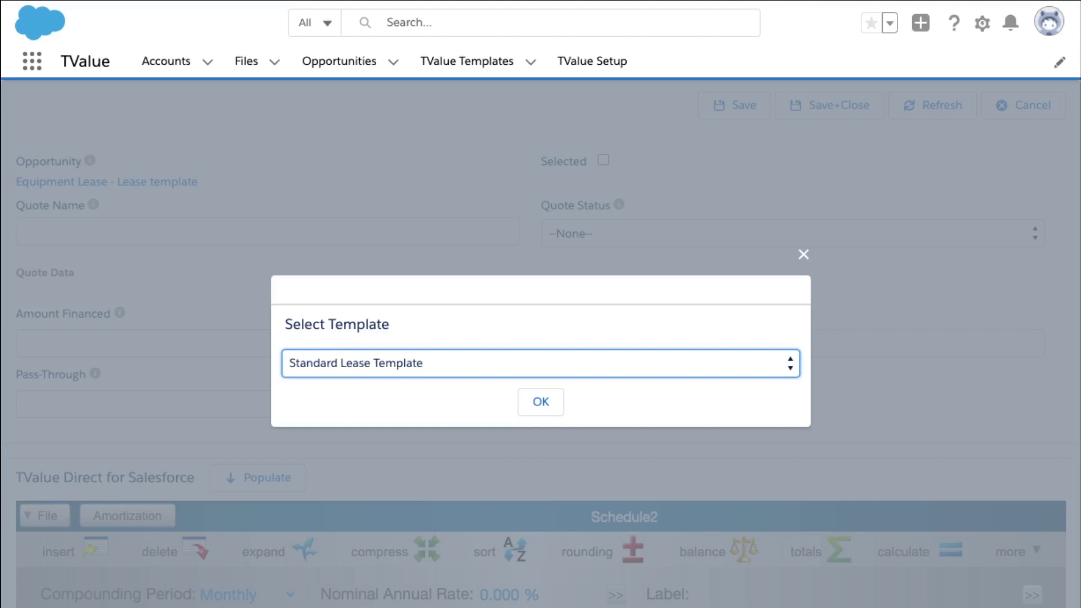
{"action": "left_click", "coordinate": [541, 402]}
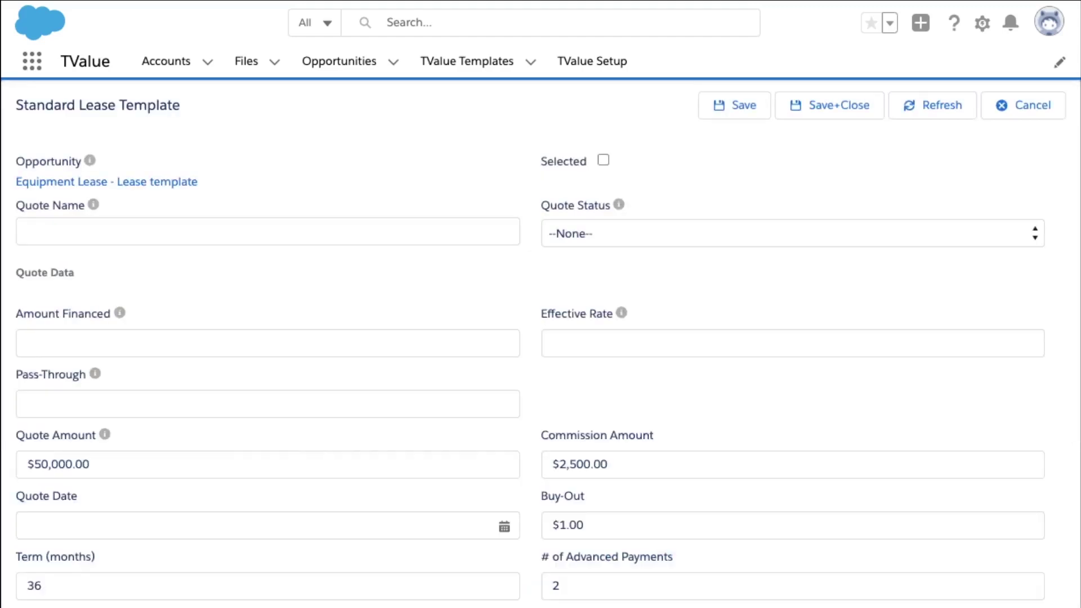
Populate the TValue schedule from the quote data and calculate the unknown lease payment.
{"action": "scroll", "coordinate": [541, 344], "scroll_direction": "down", "scroll_amount": 4}
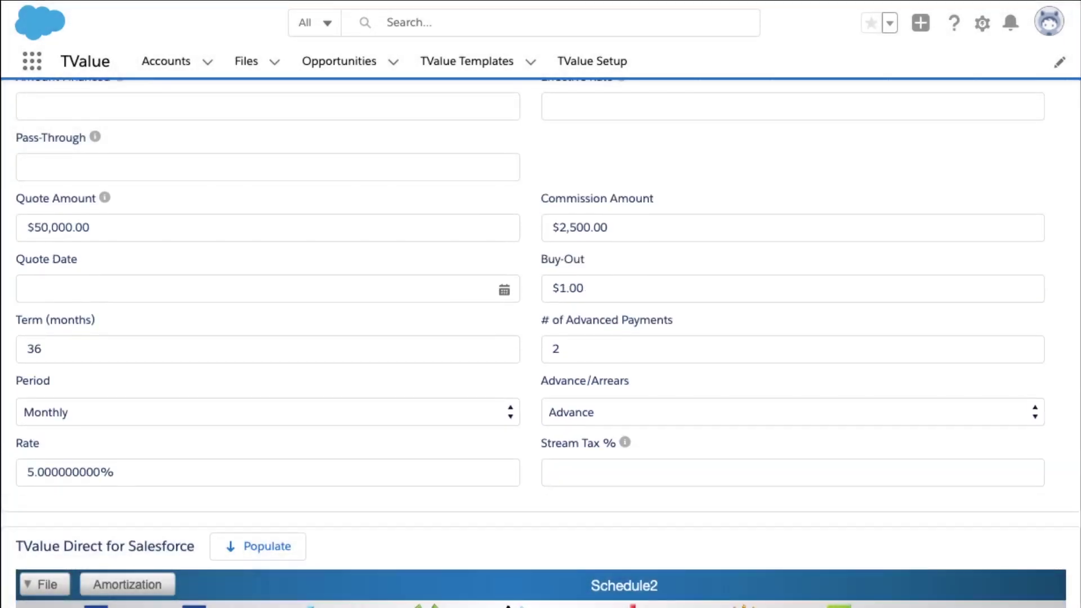
{"action": "scroll", "coordinate": [541, 343], "scroll_direction": "down", "scroll_amount": 5}
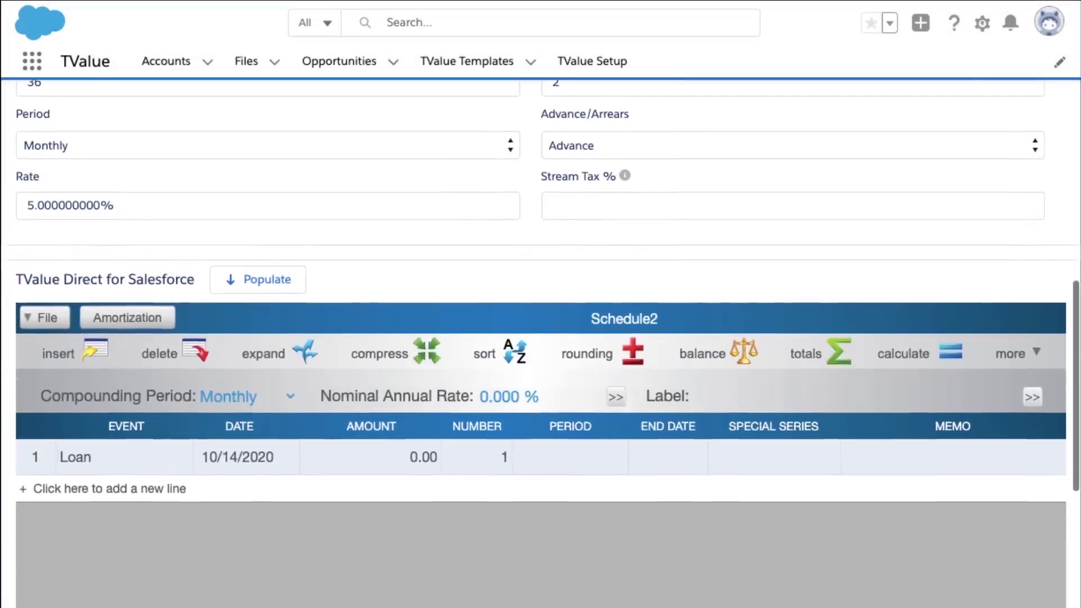
{"action": "left_click", "coordinate": [258, 263]}
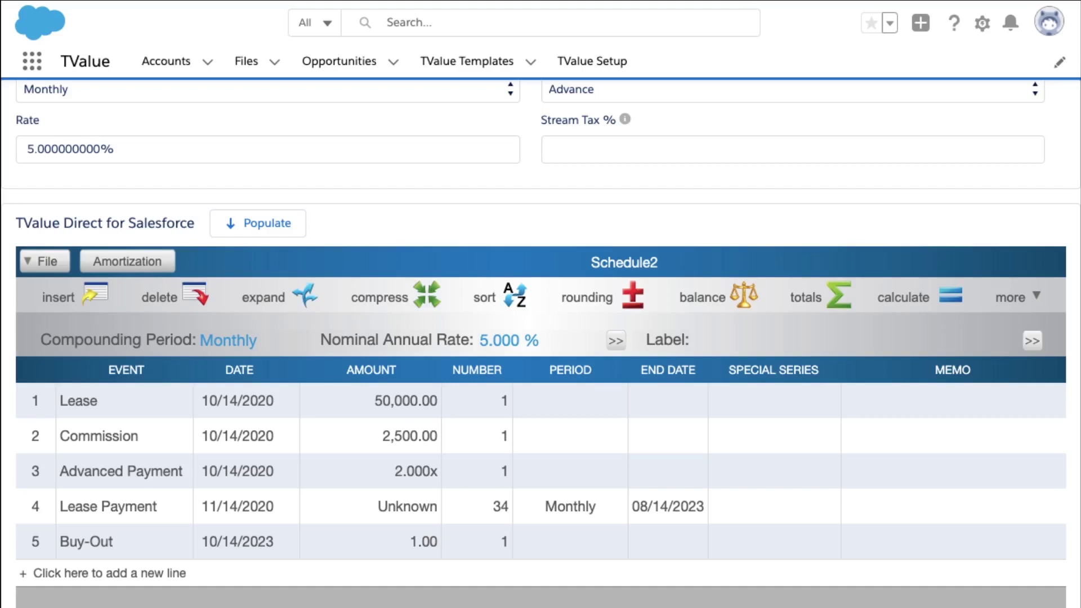
{"action": "left_click", "coordinate": [919, 296]}
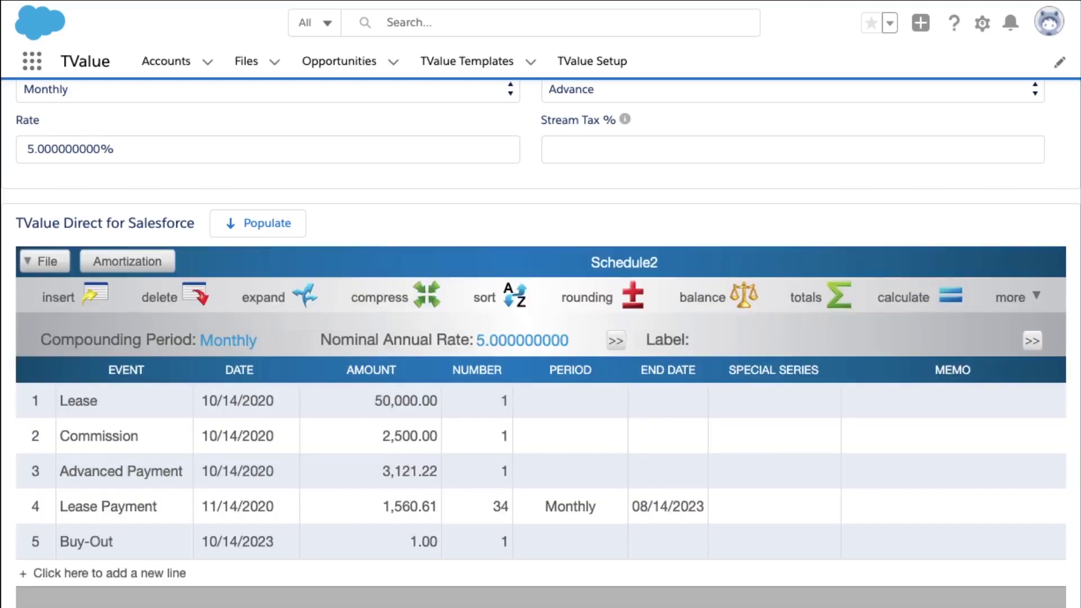
Name the quote "Equipment Lease Option 1" and save it.
{"action": "scroll", "coordinate": [541, 344], "scroll_direction": "up", "scroll_amount": 8}
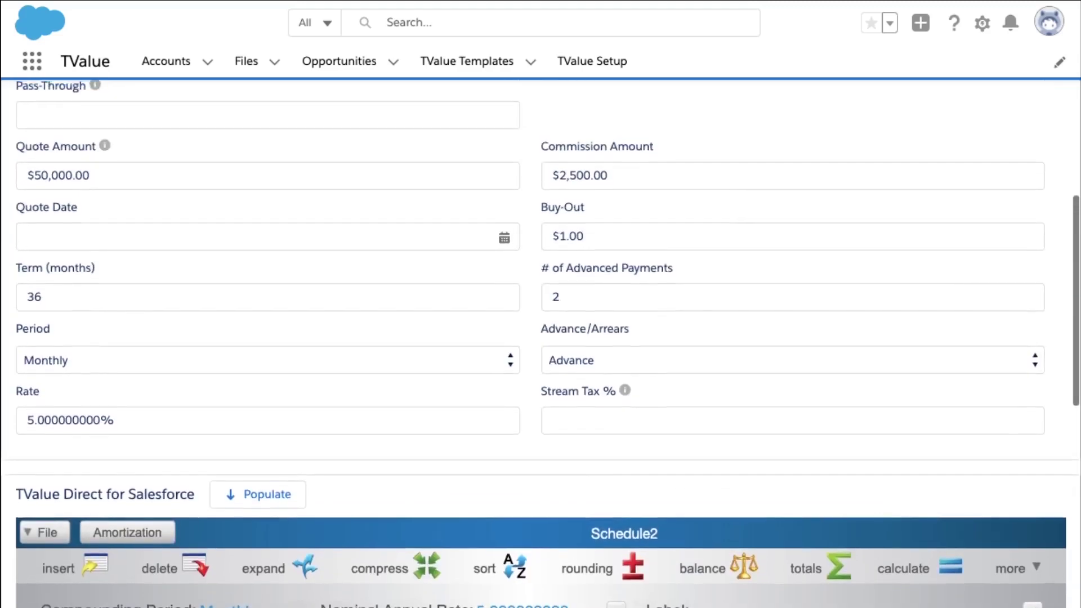
{"action": "scroll", "coordinate": [540, 343], "scroll_direction": "up", "scroll_amount": 3}
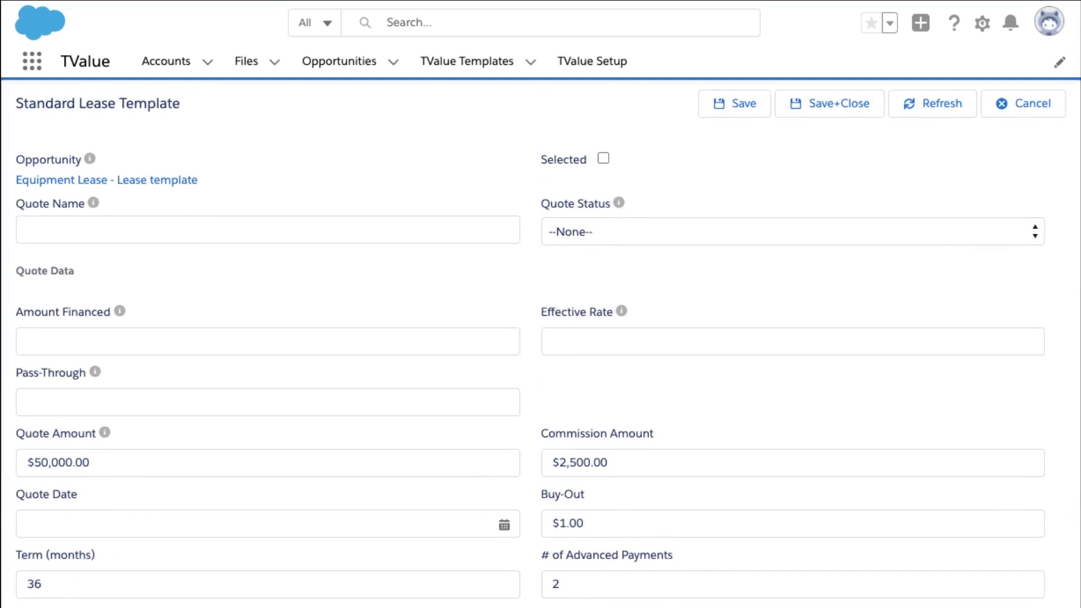
{"action": "left_click", "coordinate": [267, 230]}
{"action": "type", "text": "Equipment Lease Option 1"}
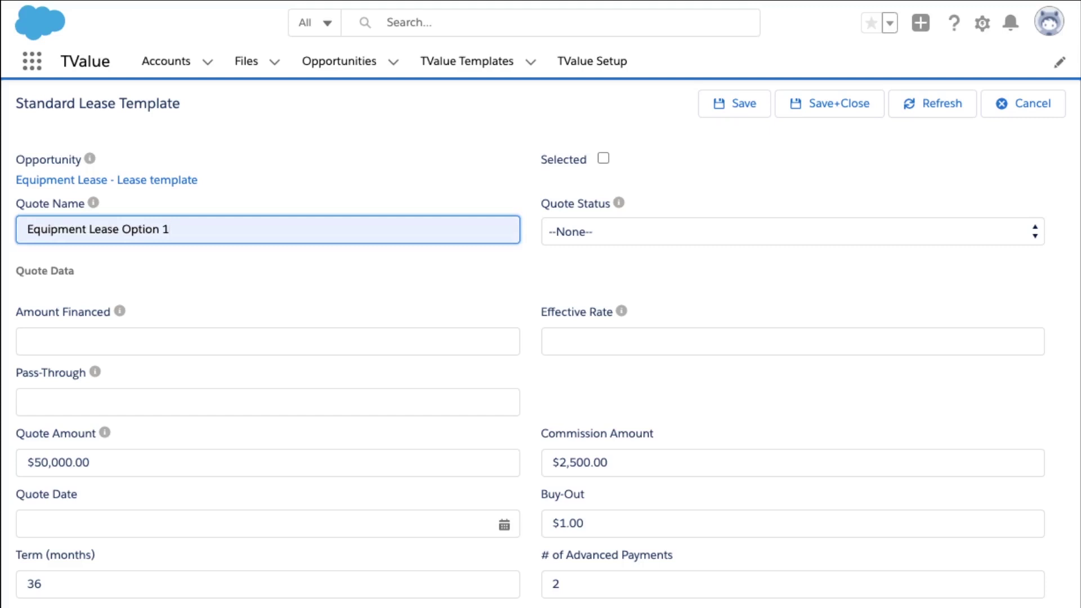
{"action": "left_click", "coordinate": [734, 104]}
Clone the saved quote and rename the copy "Equipment Lease Option 2".
{"action": "left_click", "coordinate": [936, 104]}
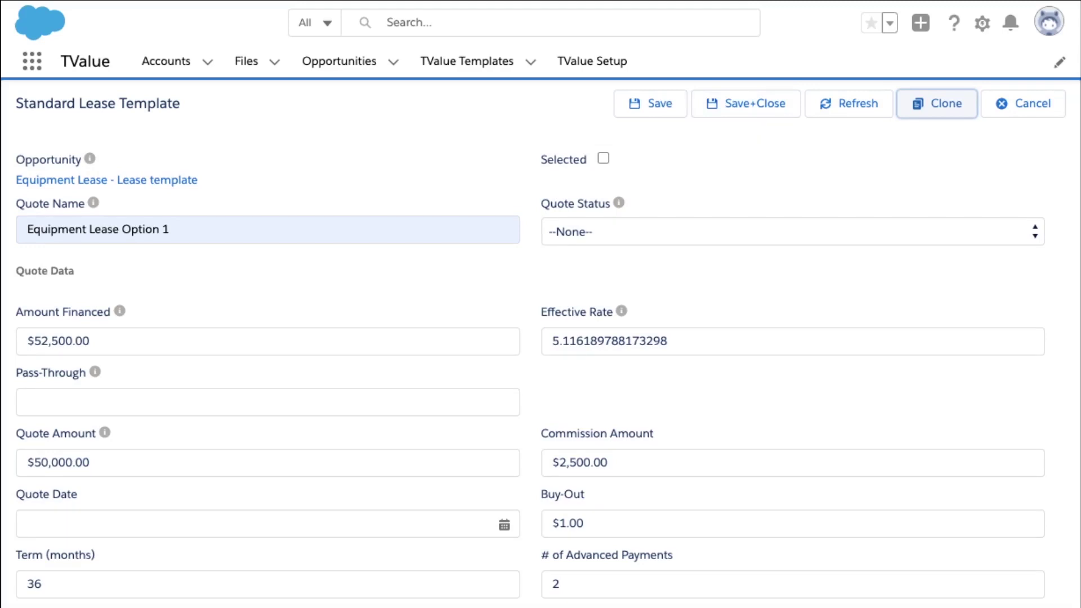
{"action": "left_click", "coordinate": [170, 230]}
{"action": "key", "text": "BackSpace"}
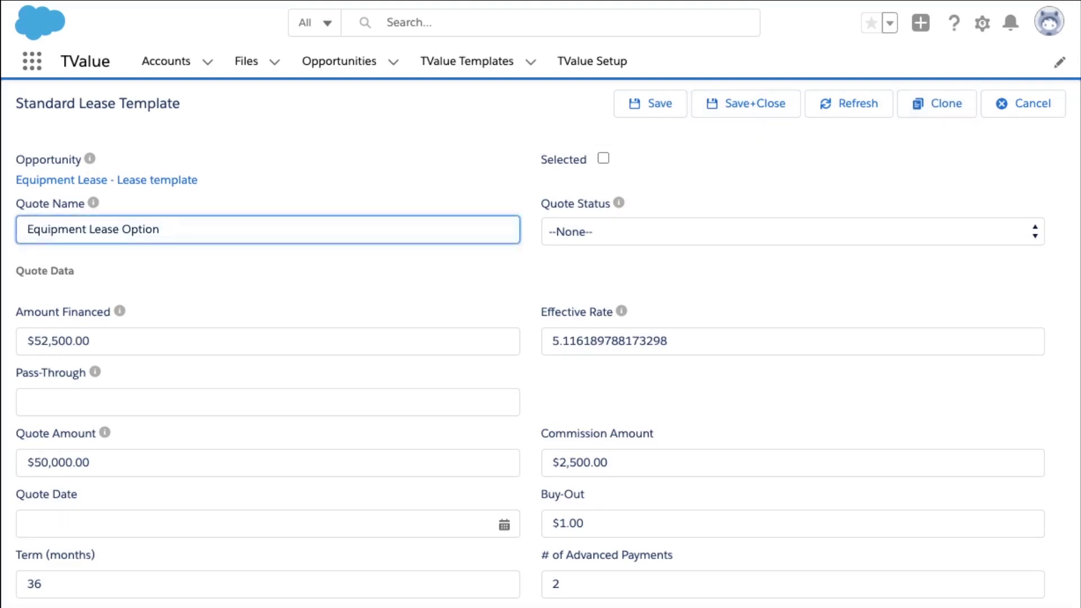
{"action": "type", "text": "2"}
Set the cloned quote's term to 48 months and repopulate the TValue schedule with it.
{"action": "scroll", "coordinate": [540, 344], "scroll_direction": "down", "scroll_amount": 1}
{"action": "scroll", "coordinate": [540, 343], "scroll_direction": "down", "scroll_amount": 2}
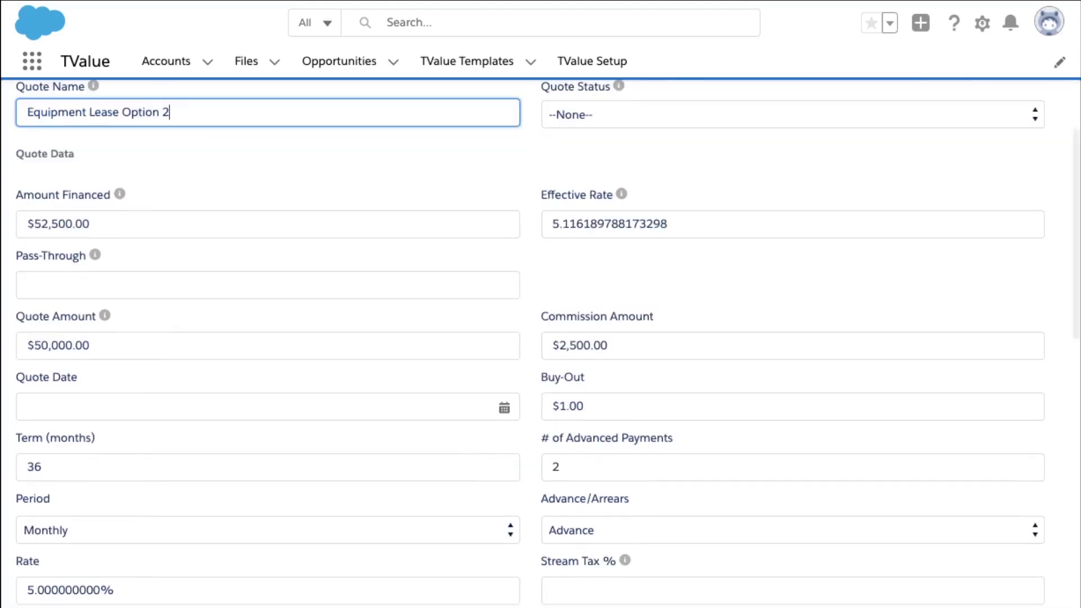
{"action": "scroll", "coordinate": [540, 343], "scroll_direction": "down", "scroll_amount": 1}
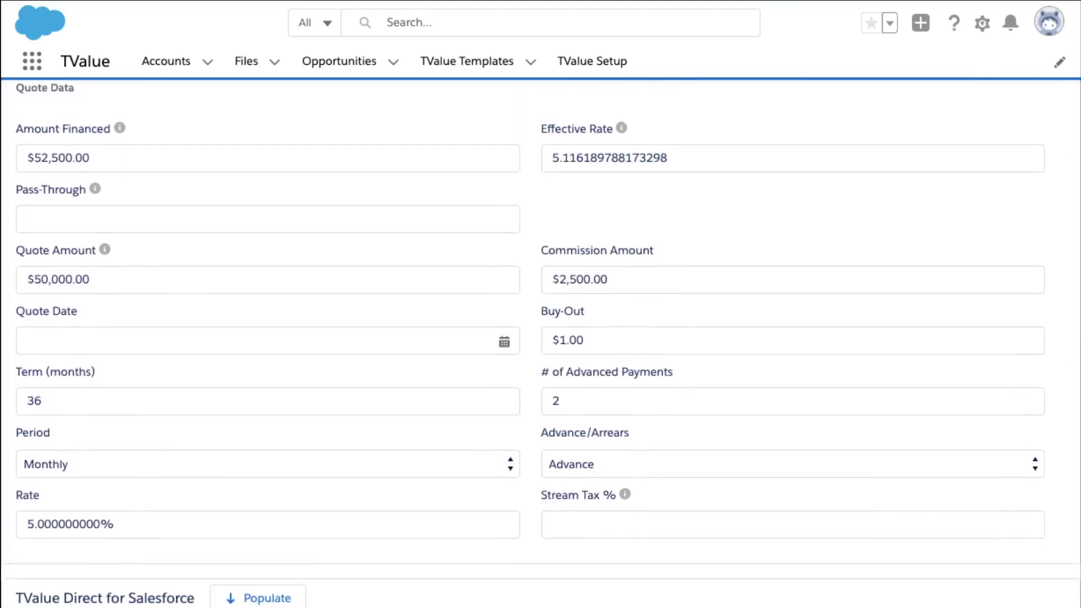
{"action": "left_click", "coordinate": [34, 400]}
{"action": "double_click", "coordinate": [34, 401]}
{"action": "type", "text": "48"}
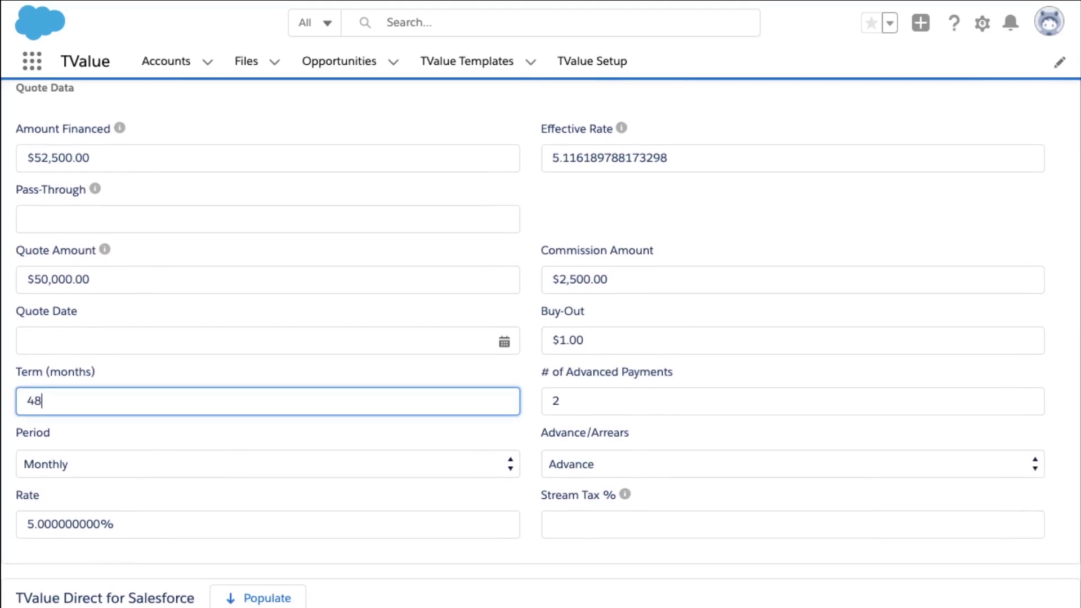
{"action": "scroll", "coordinate": [540, 343], "scroll_direction": "down", "scroll_amount": 5}
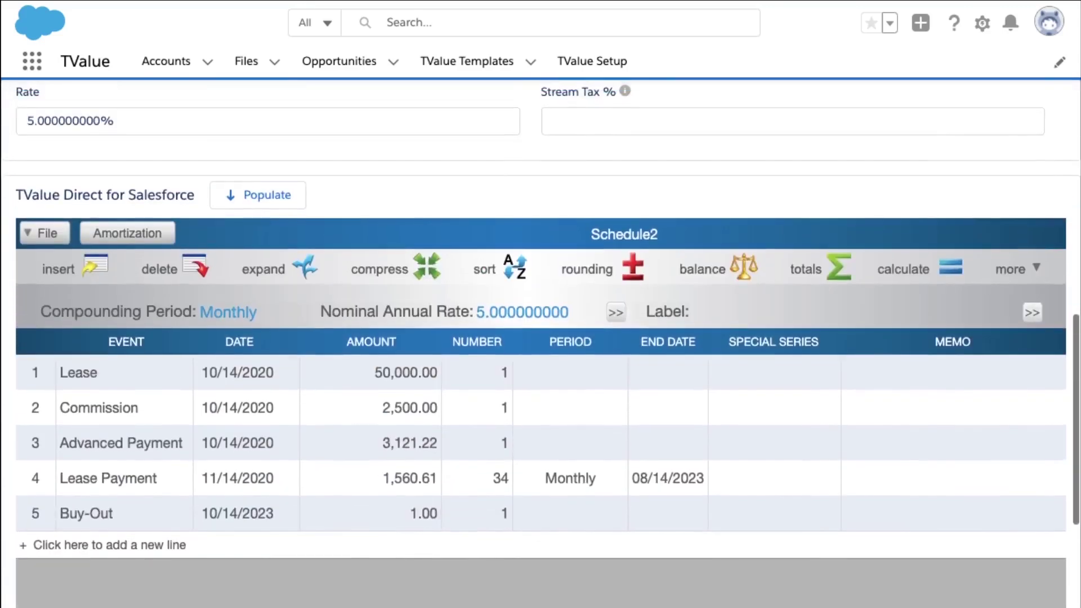
{"action": "left_click", "coordinate": [258, 195]}
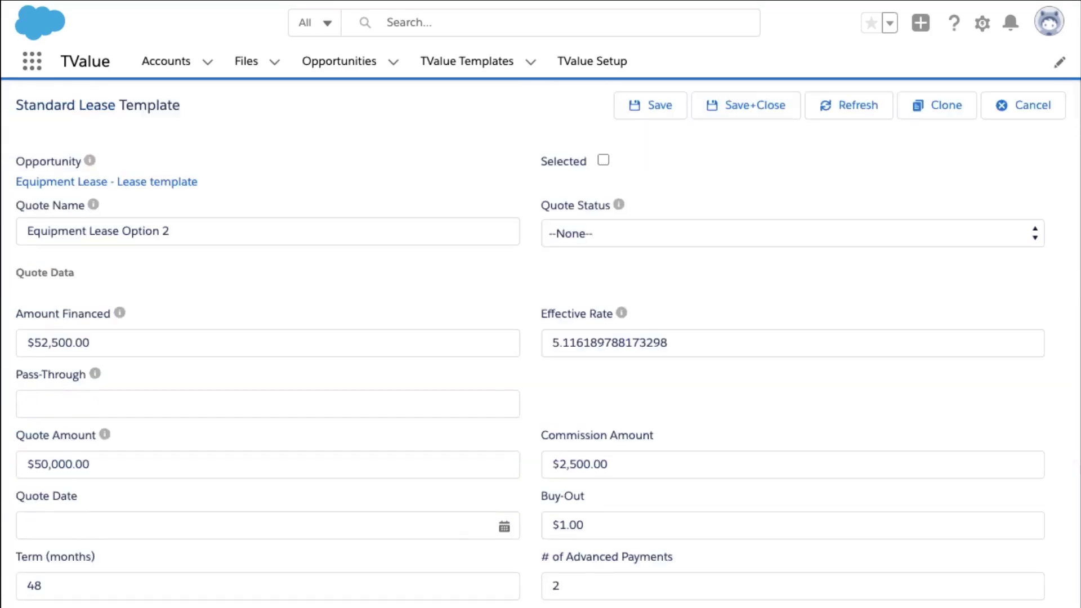
Clone the Equipment Lease Option 2 quote and rename the copy "Equipment Lease Option 3".
{"action": "left_click", "coordinate": [937, 105]}
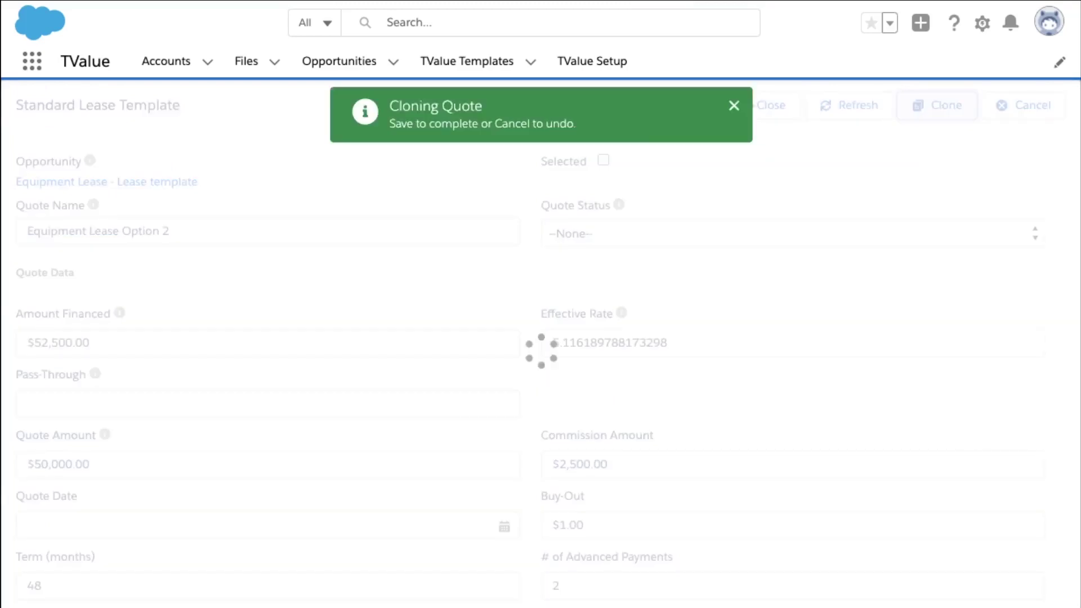
{"action": "left_click", "coordinate": [170, 231]}
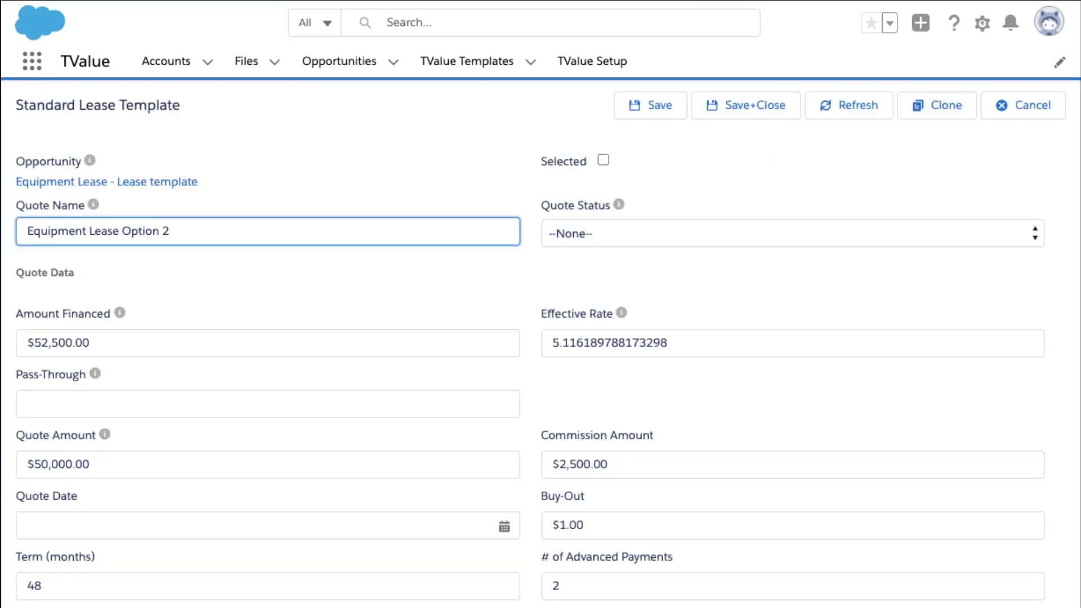
{"action": "key", "text": "BackSpace"}
{"action": "type", "text": "3"}
Set the Option 3 quote's term to 60 months, repopulate the TValue schedule, and save and close the quote.
{"action": "scroll", "coordinate": [540, 344], "scroll_direction": "down", "scroll_amount": 3}
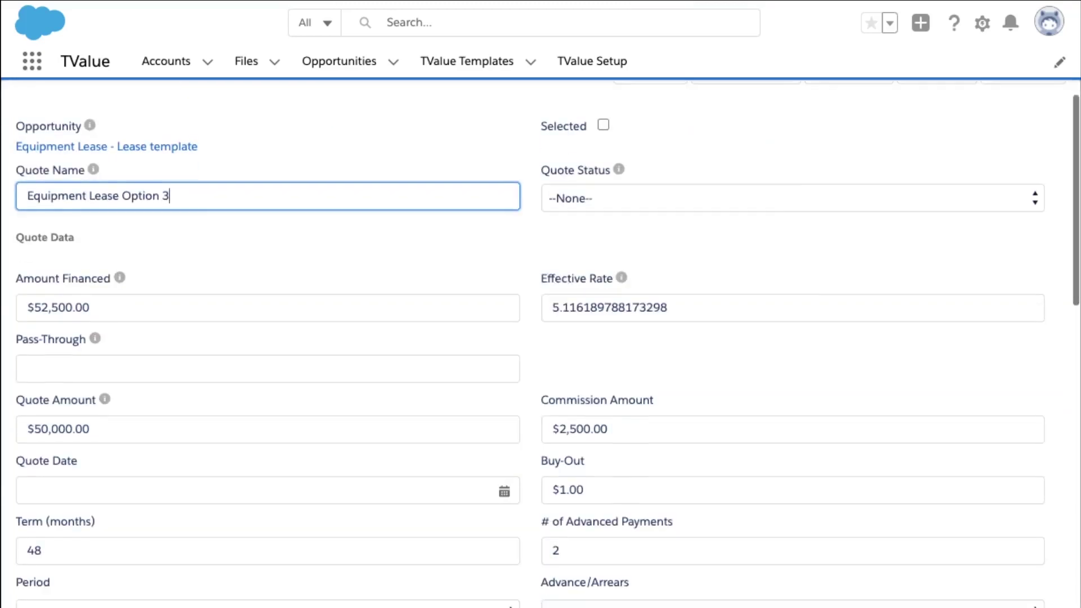
{"action": "double_click", "coordinate": [35, 410]}
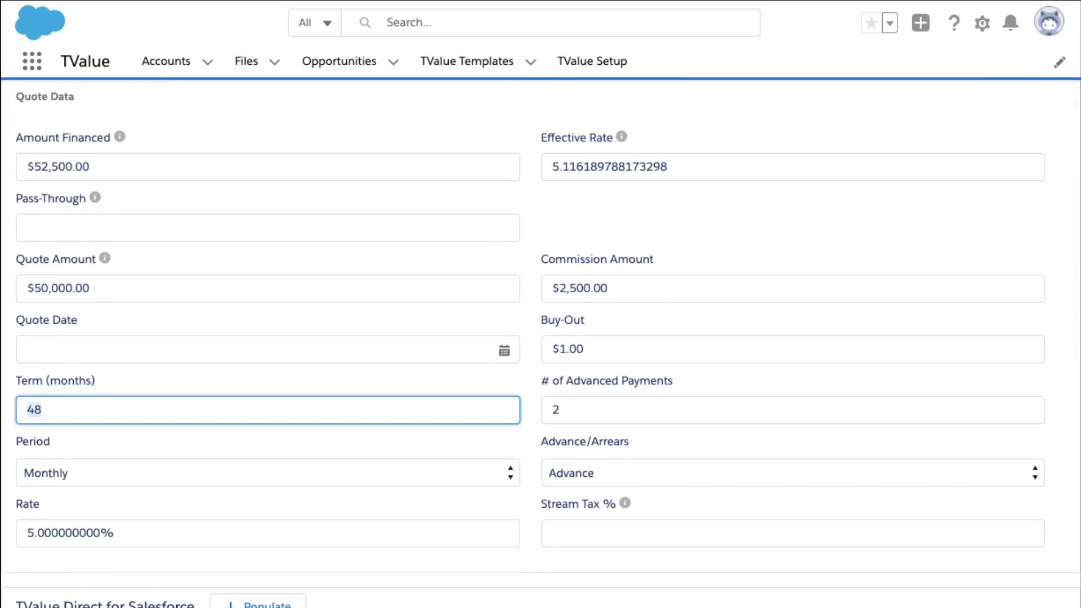
{"action": "type", "text": "60"}
{"action": "scroll", "coordinate": [541, 344], "scroll_direction": "down", "scroll_amount": 7}
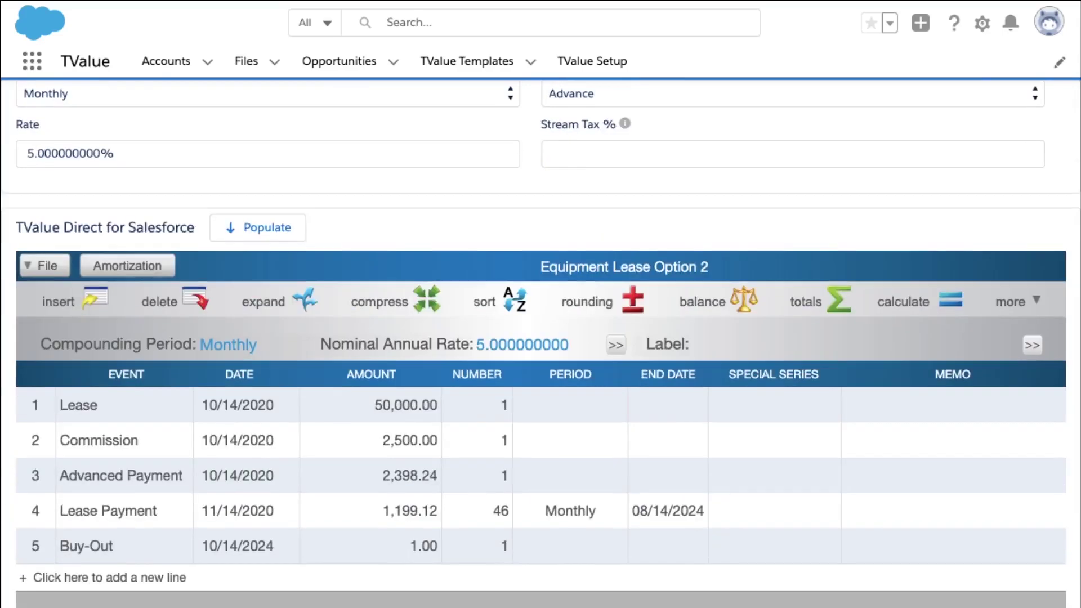
{"action": "left_click", "coordinate": [258, 228]}
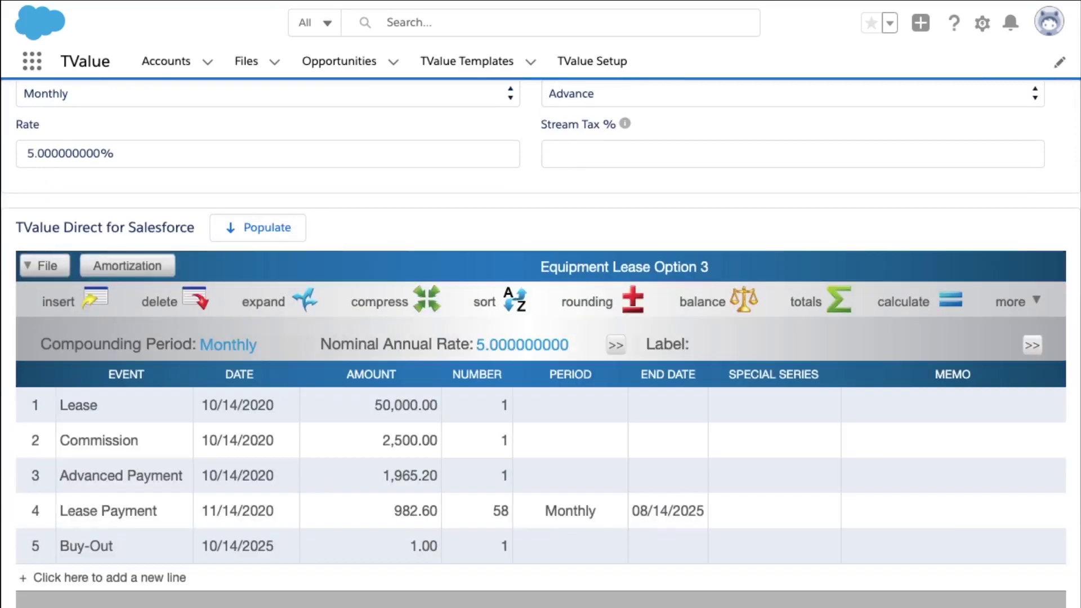
{"action": "scroll", "coordinate": [540, 344], "scroll_direction": "up", "scroll_amount": 10}
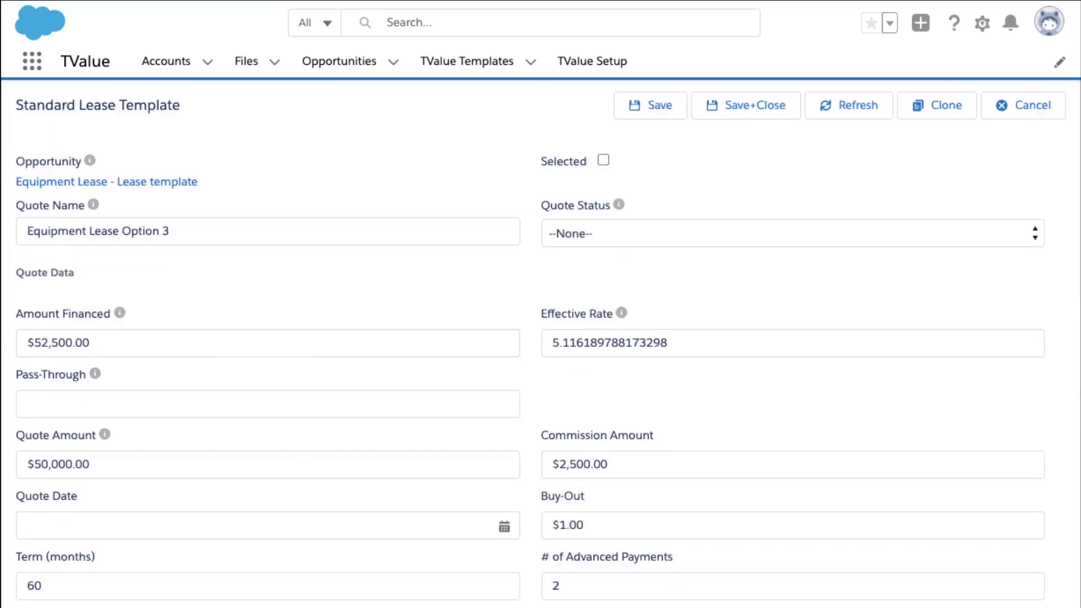
{"action": "left_click", "coordinate": [746, 106]}
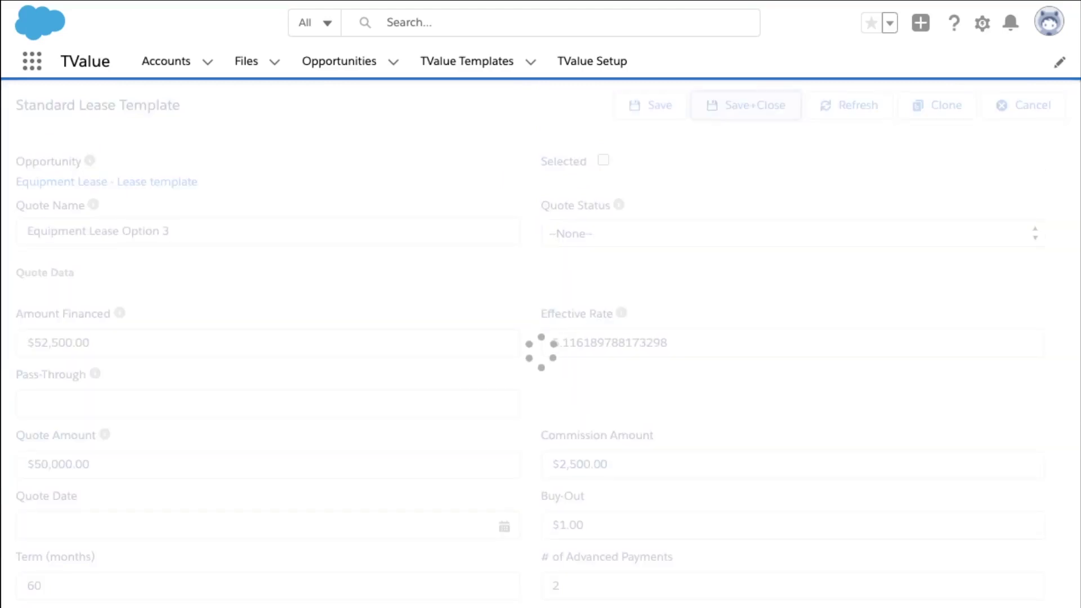
Edit the 48-month quote on the lease opportunity, mark it as Selected, and save and close it.
{"action": "scroll", "coordinate": [540, 338], "scroll_direction": "down", "scroll_amount": 1}
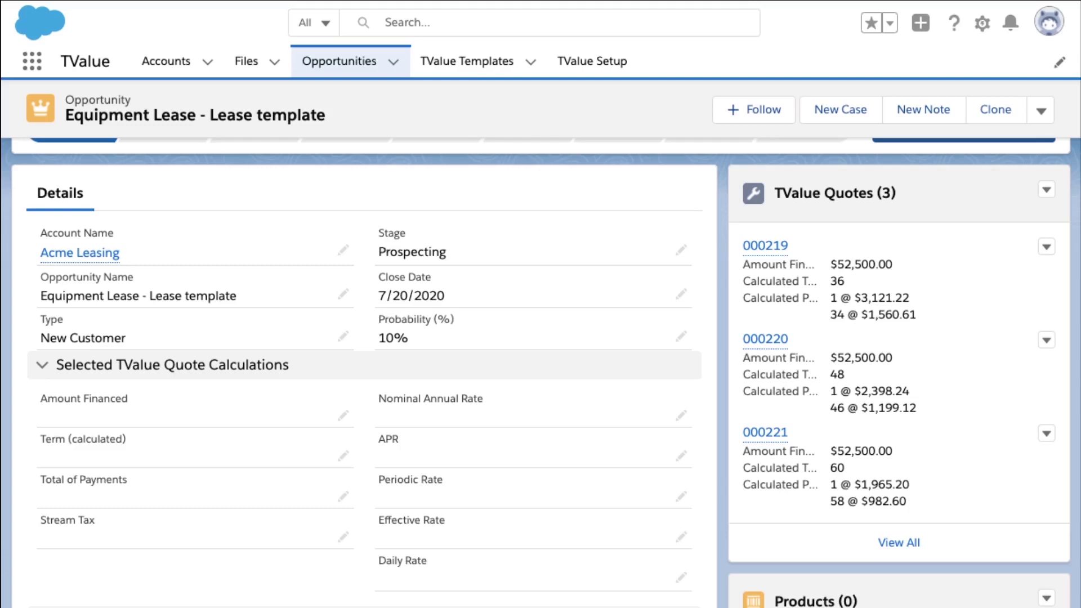
{"action": "left_click", "coordinate": [1046, 340]}
{"action": "left_click", "coordinate": [987, 372]}
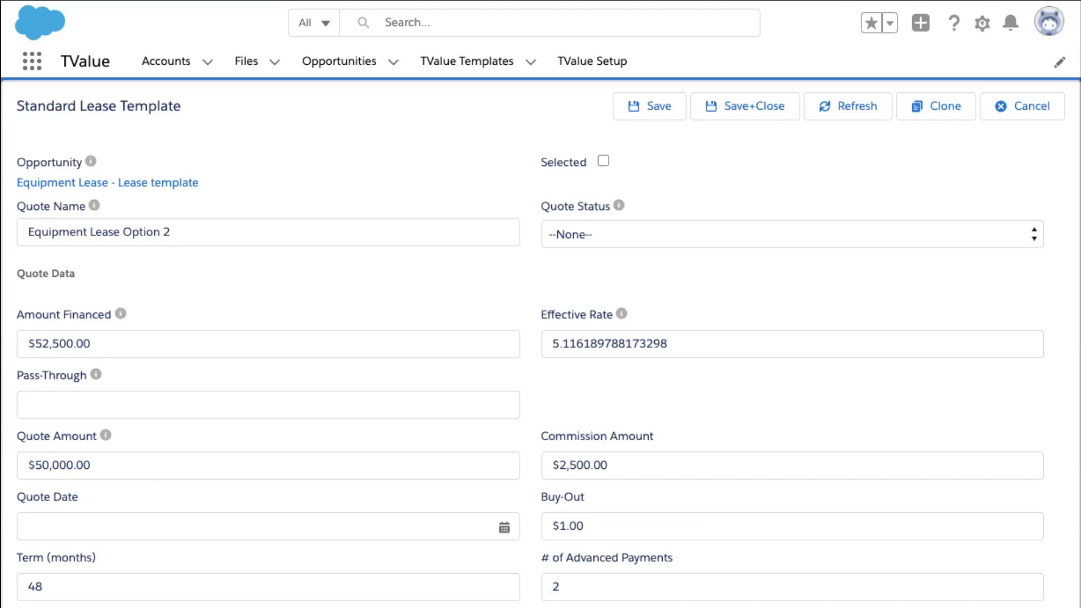
{"action": "key", "text": "space"}
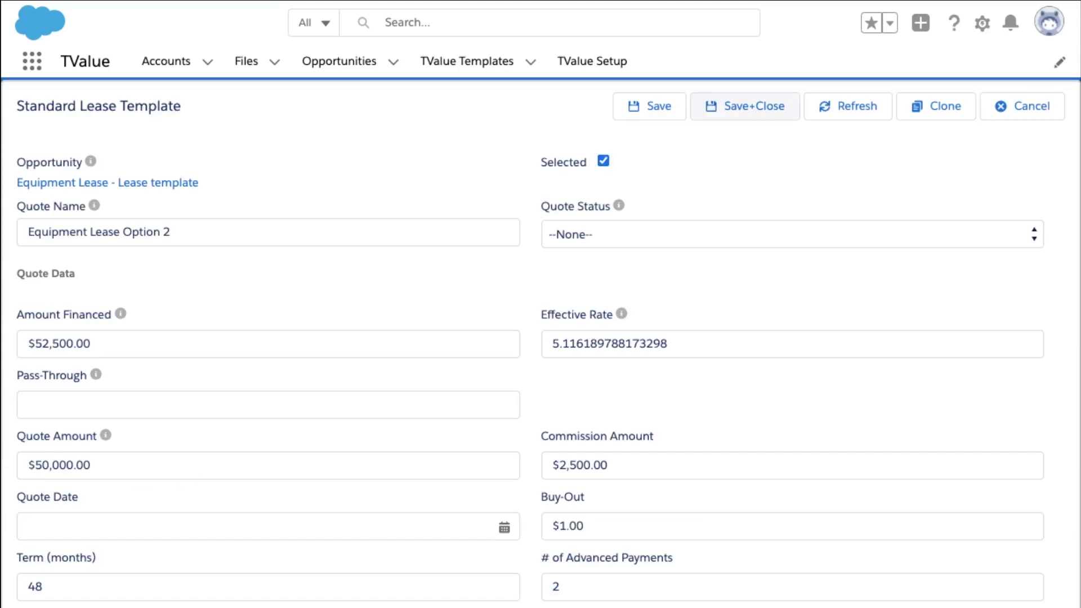
{"action": "left_click", "coordinate": [744, 106]}
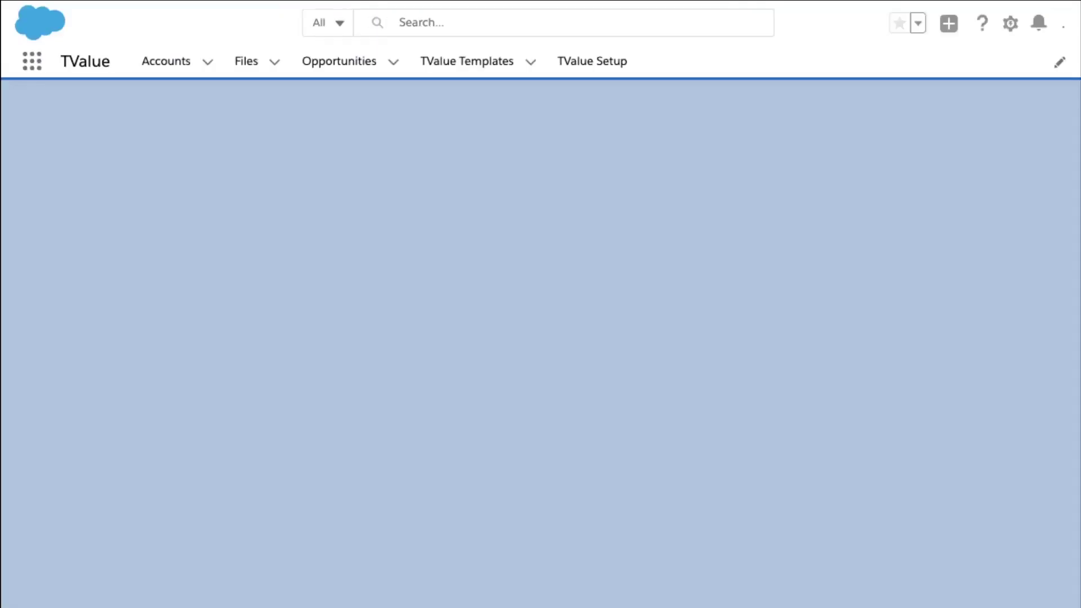
{"action": "scroll", "coordinate": [541, 338], "scroll_direction": "down", "scroll_amount": 4}
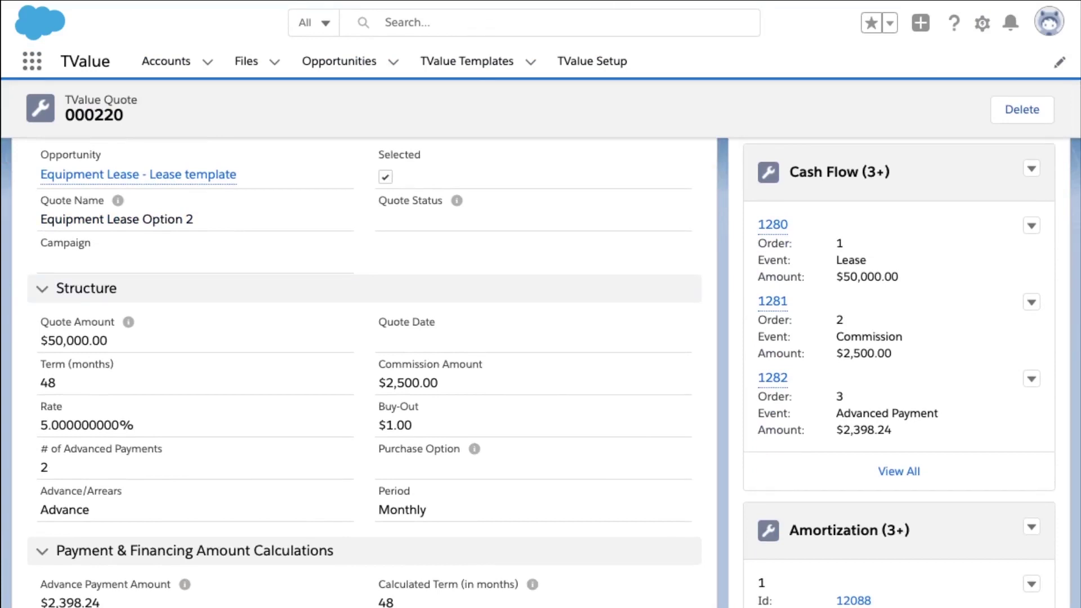
{"action": "scroll", "coordinate": [540, 338], "scroll_direction": "up", "scroll_amount": 4}
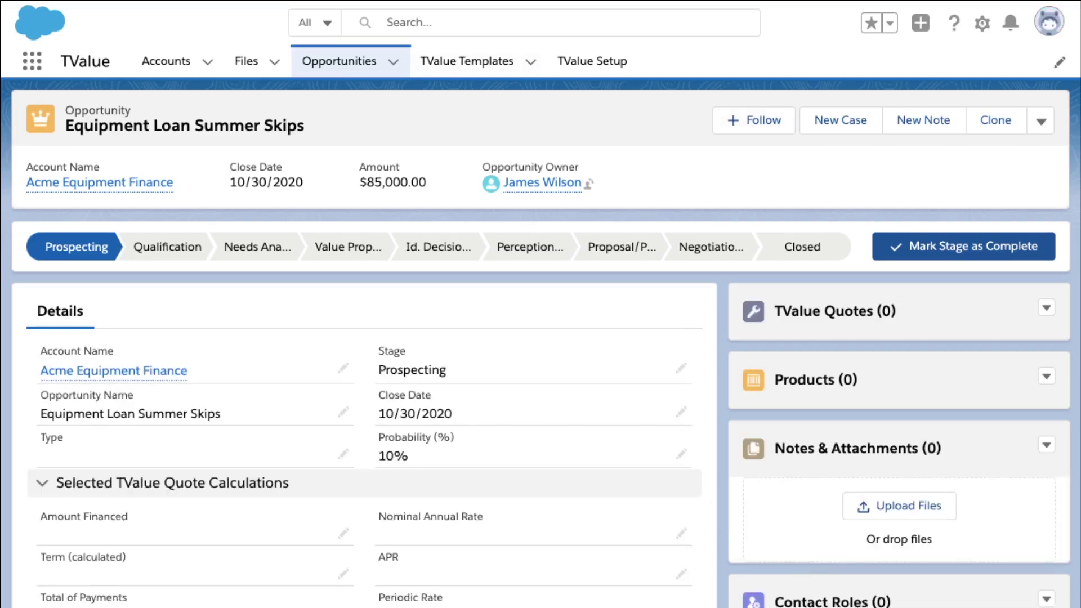
Create a TValue quote on the Equipment Loan Summer Skips opportunity from the Standard Loan Template and populate its schedule.
{"action": "left_click", "coordinate": [1047, 308]}
{"action": "left_click", "coordinate": [990, 340]}
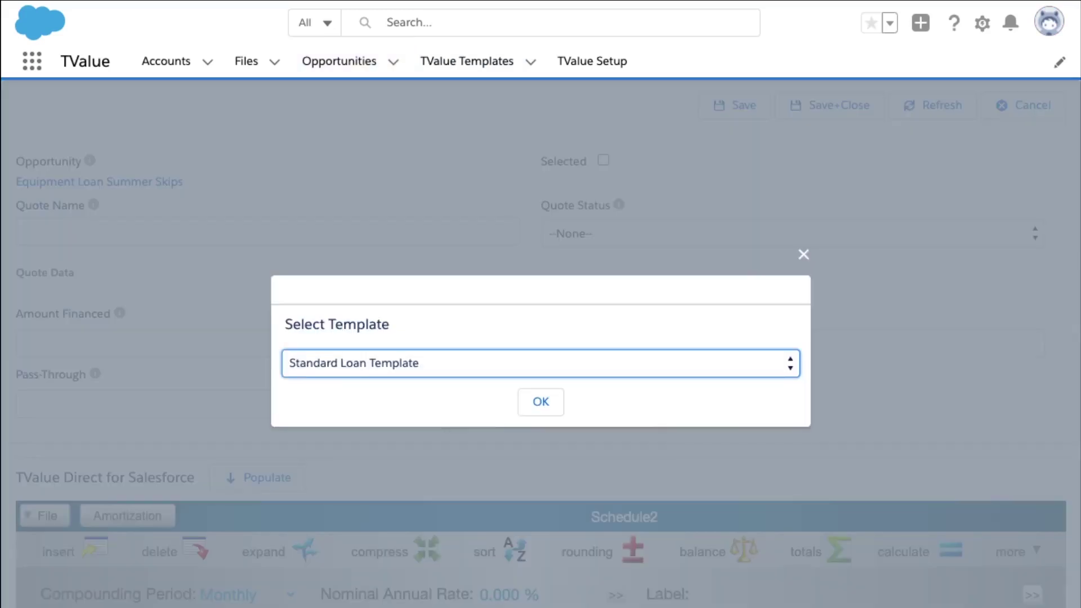
{"action": "left_click", "coordinate": [541, 402]}
{"action": "scroll", "coordinate": [540, 360], "scroll_direction": "down", "scroll_amount": 8}
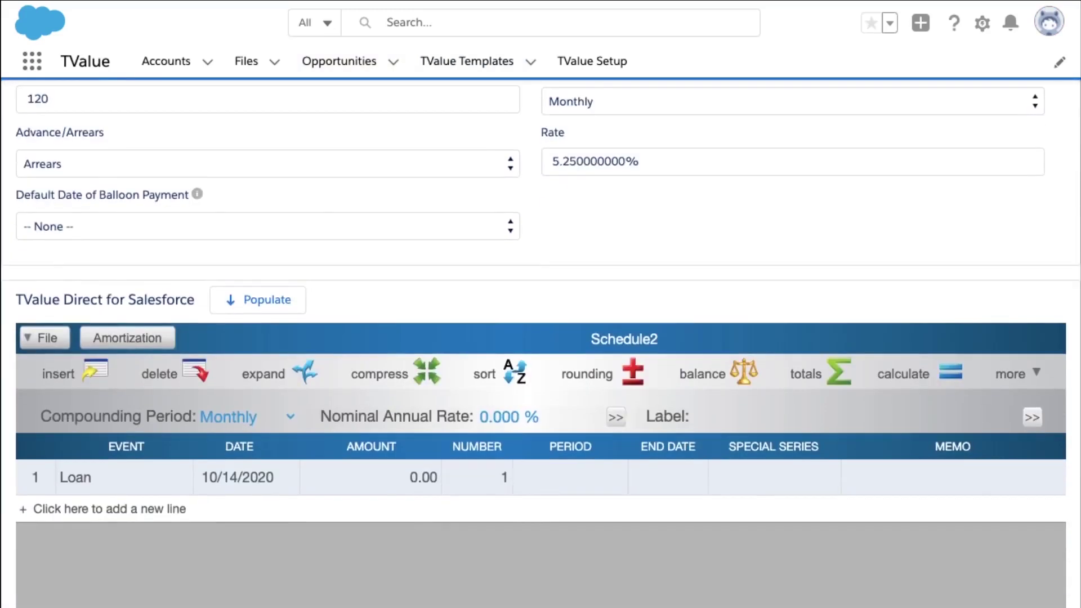
{"action": "left_click", "coordinate": [258, 300]}
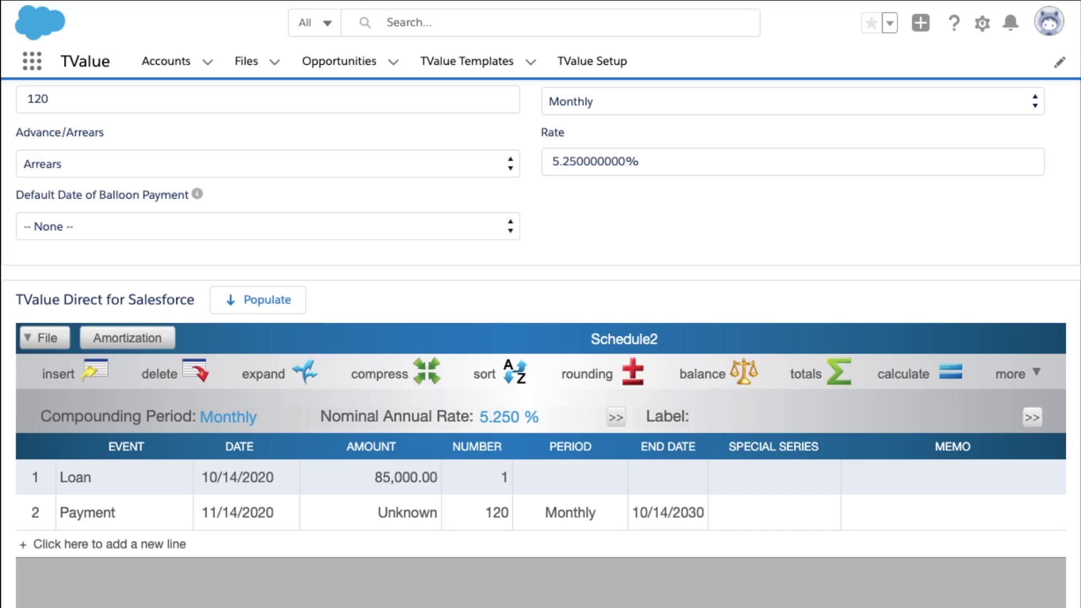
Change the existing Payment line to 6 monthly payments of 0.00.
{"action": "scroll", "coordinate": [540, 337], "scroll_direction": "down", "scroll_amount": 2}
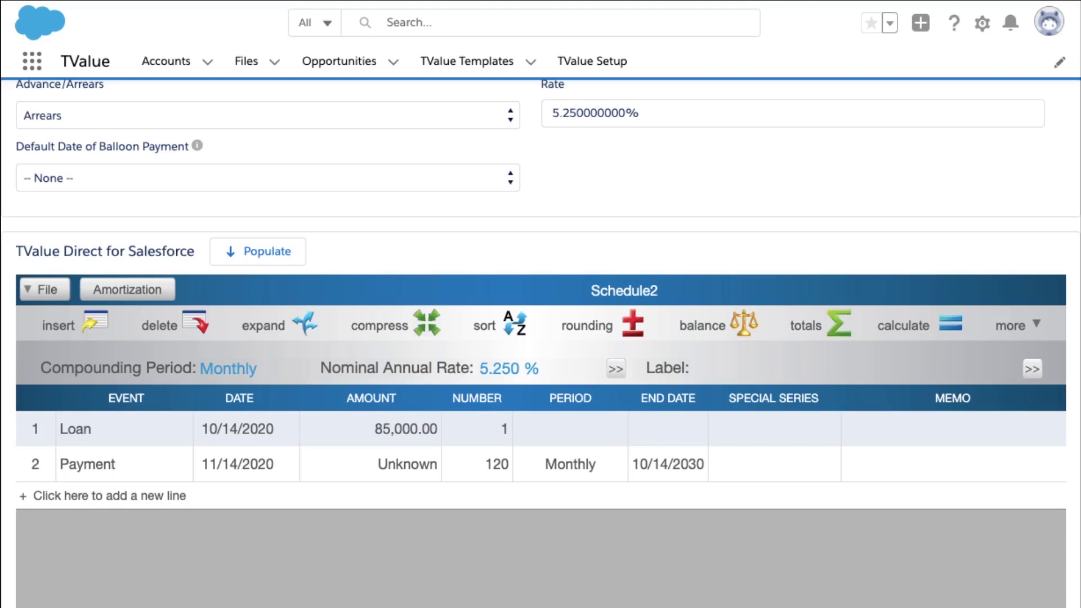
{"action": "left_click", "coordinate": [370, 464]}
{"action": "type", "text": "0"}
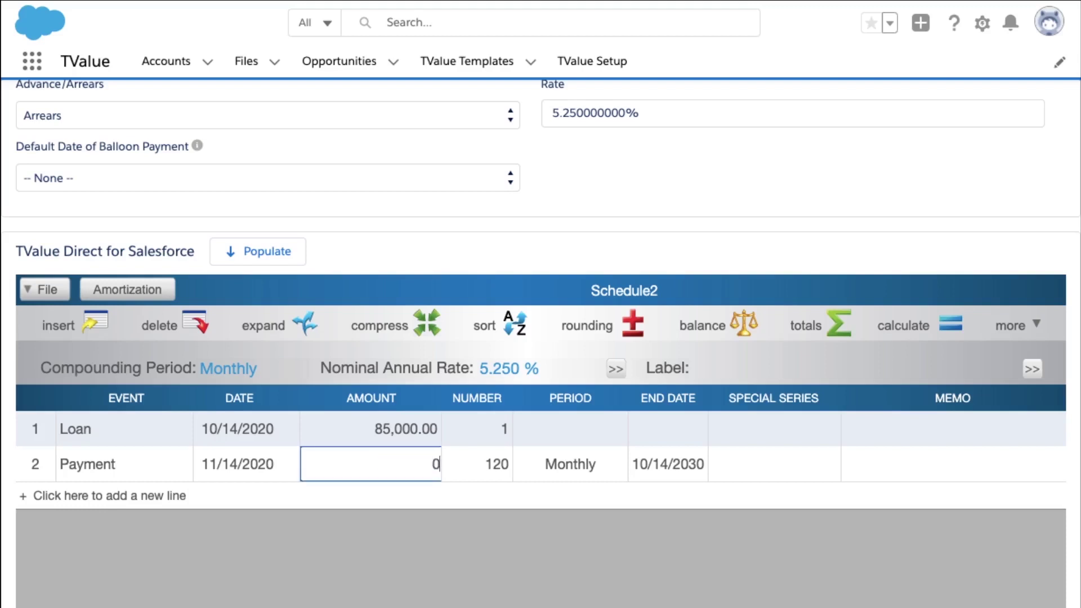
{"action": "key", "text": "Tab"}
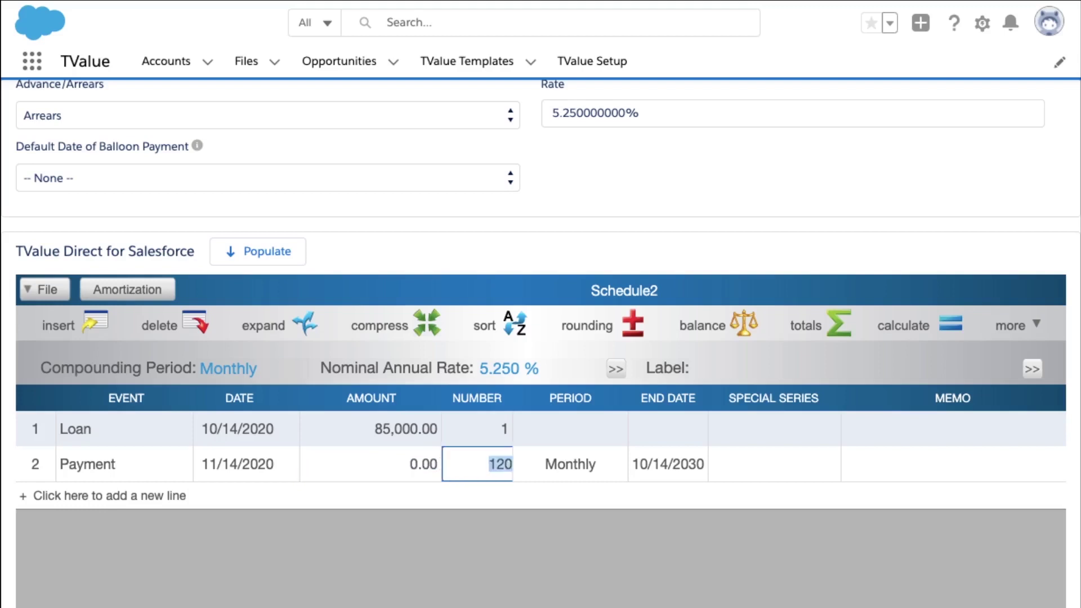
{"action": "type", "text": "6"}
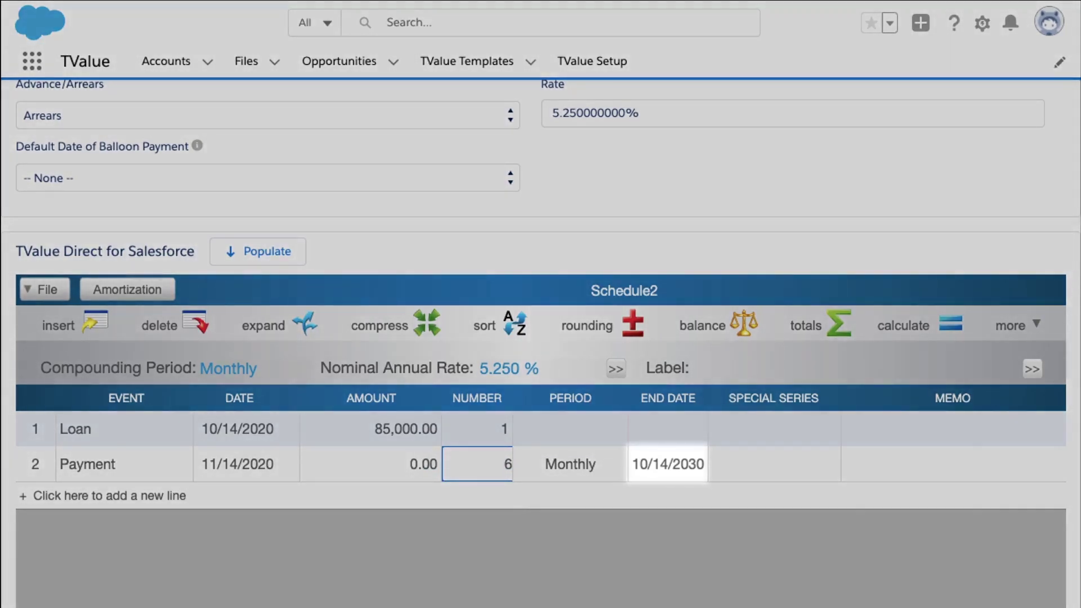
{"action": "key", "text": "Tab"}
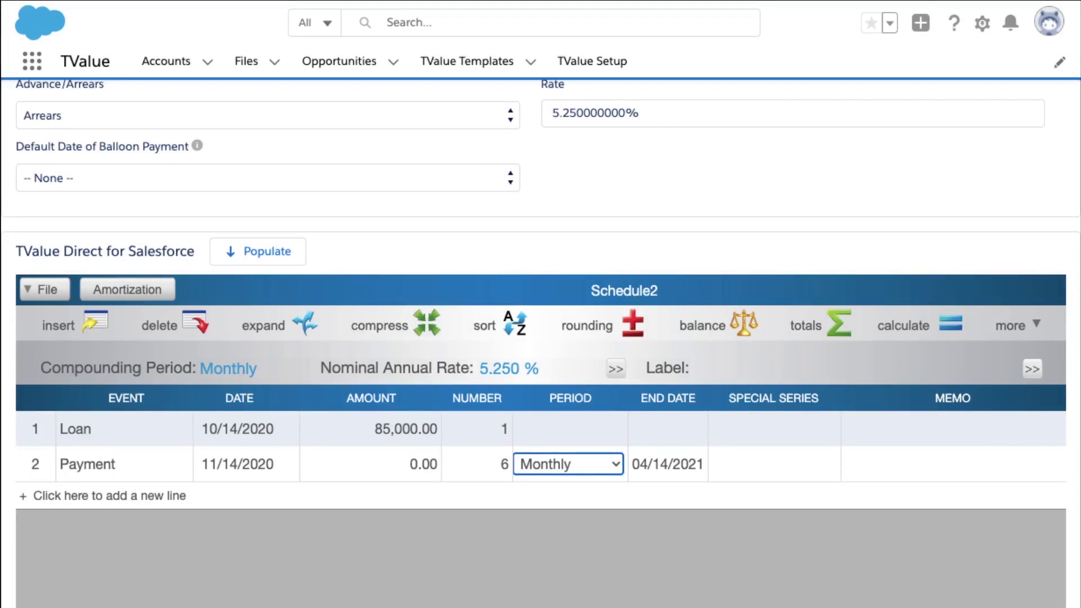
Add a third schedule line for 114 monthly payments of Unknown amount.
{"action": "left_click", "coordinate": [109, 496]}
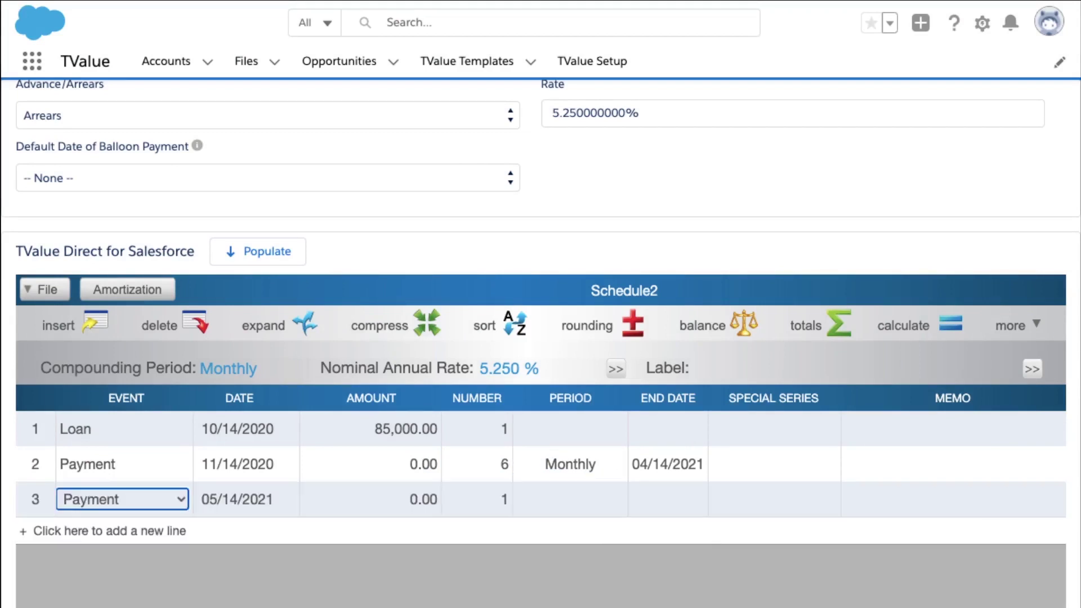
{"action": "key", "text": "Tab"}
{"action": "key", "text": "Tab"}
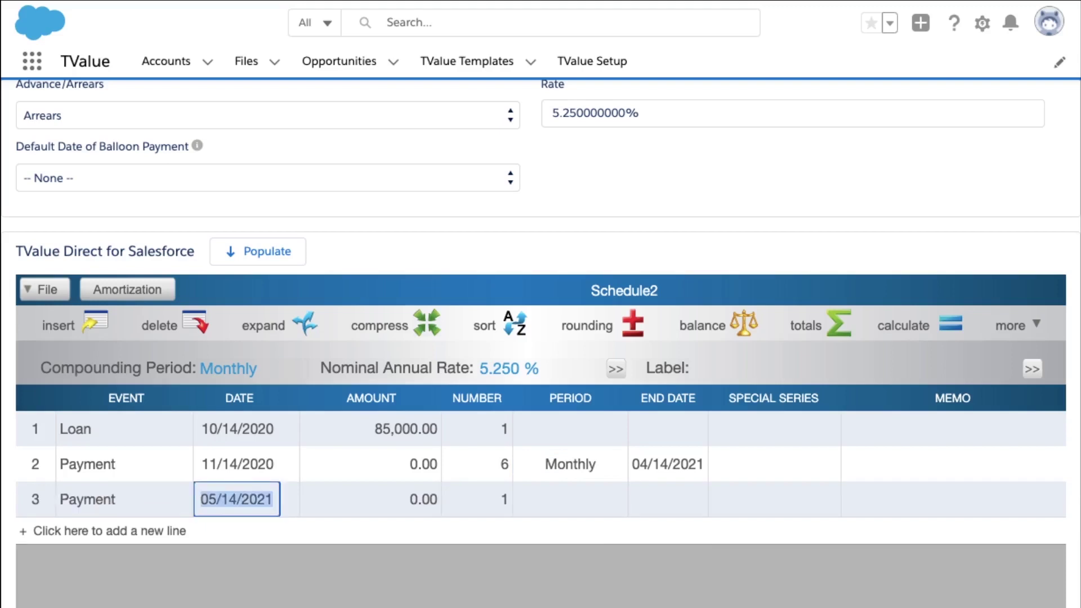
{"action": "key", "text": "u"}
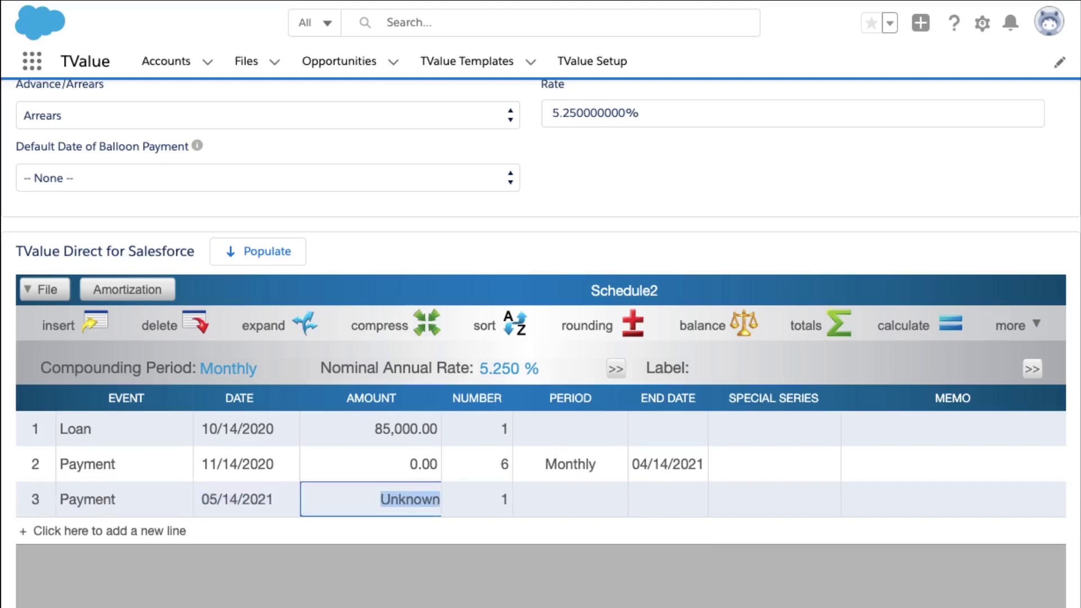
{"action": "key", "text": "Tab"}
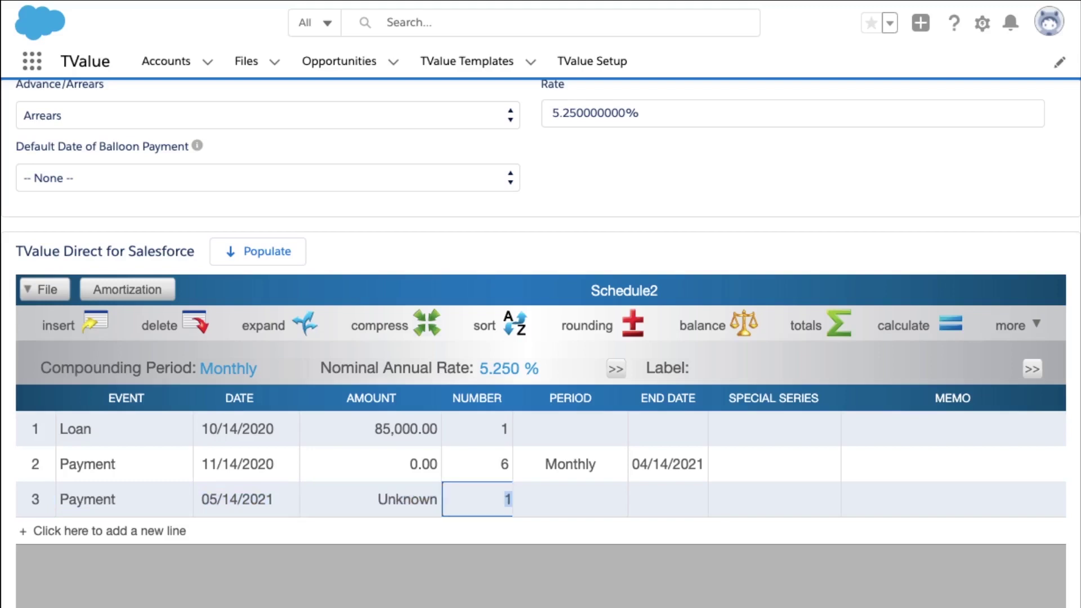
{"action": "type", "text": "114"}
{"action": "key", "text": "Tab"}
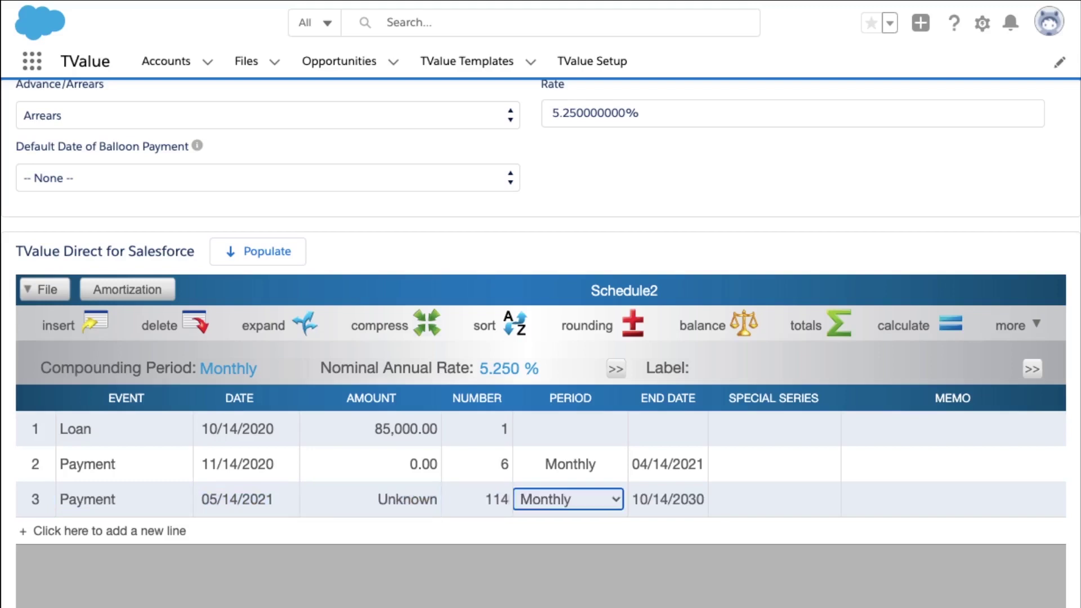
Apply a Monthly Skip special series to the 114-payment line, skipping June, July and August.
{"action": "key", "text": "Tab"}
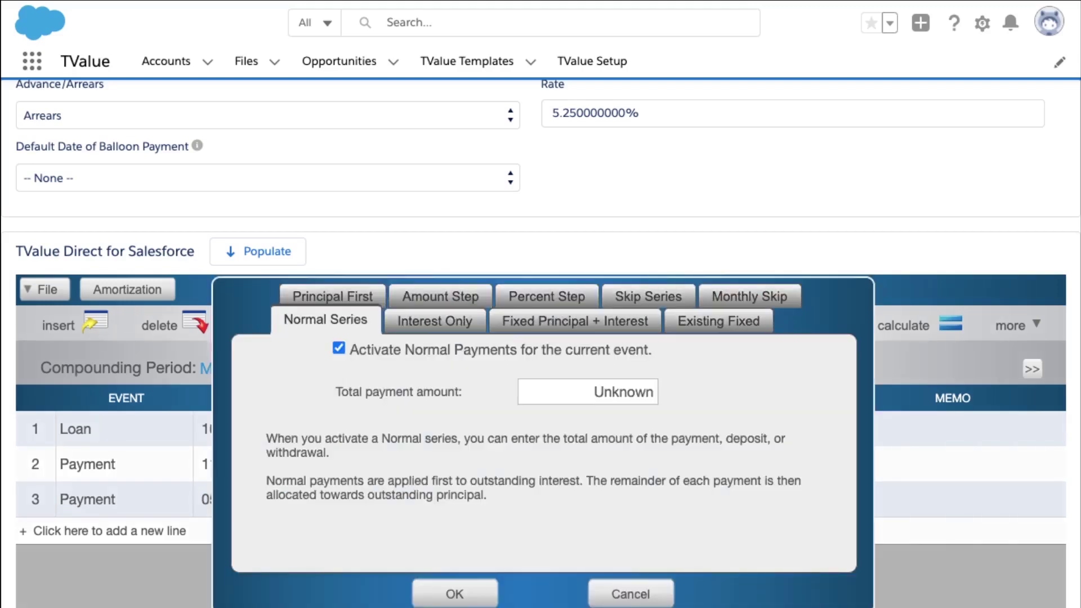
{"action": "left_click", "coordinate": [749, 297]}
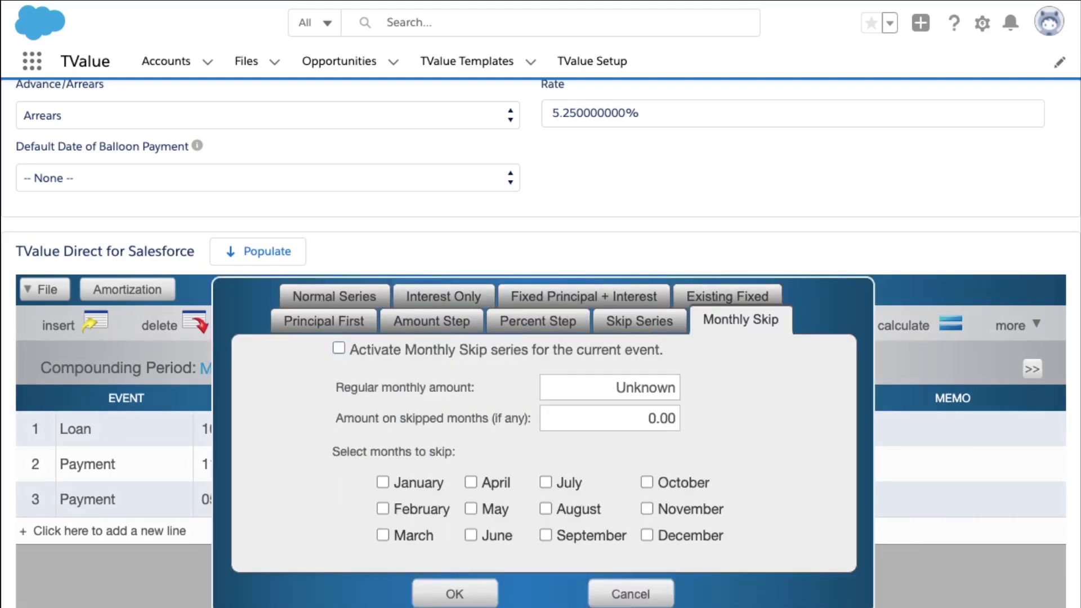
{"action": "left_click", "coordinate": [471, 535]}
{"action": "left_click", "coordinate": [545, 483]}
{"action": "left_click", "coordinate": [545, 509]}
{"action": "left_click", "coordinate": [455, 593]}
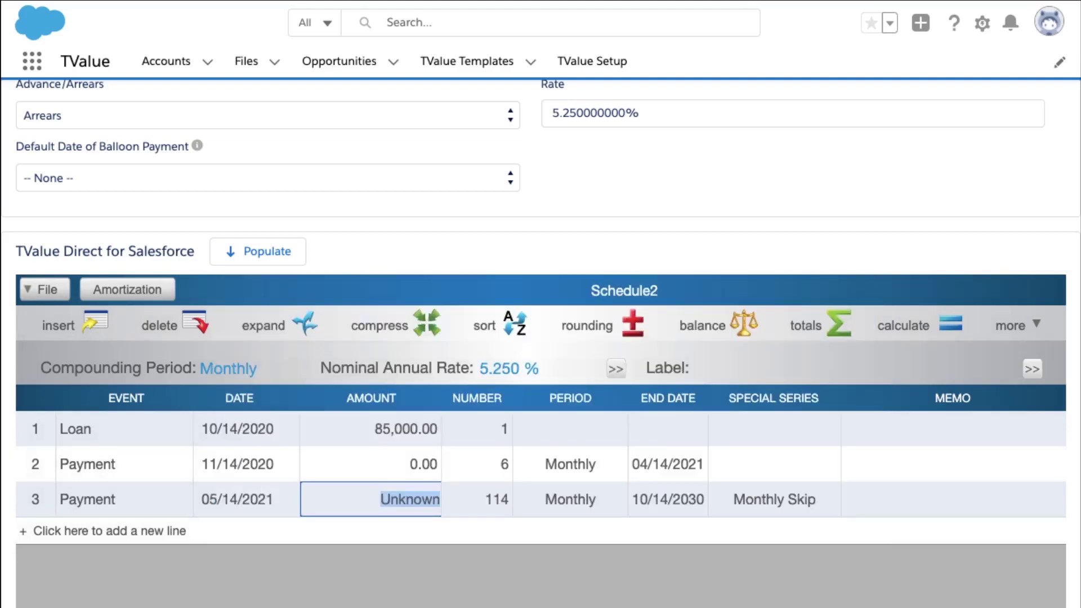
Calculate the unknown loan payment and review the skipped summer months in the amortization schedule, returning to the cash flow.
{"action": "left_click", "coordinate": [920, 324]}
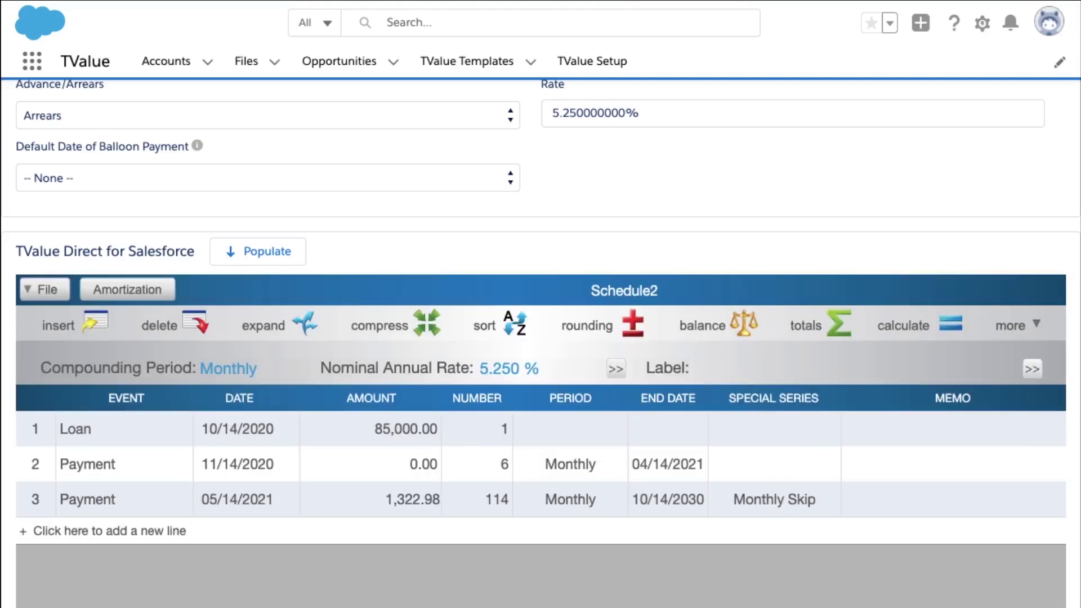
{"action": "left_click", "coordinate": [127, 289]}
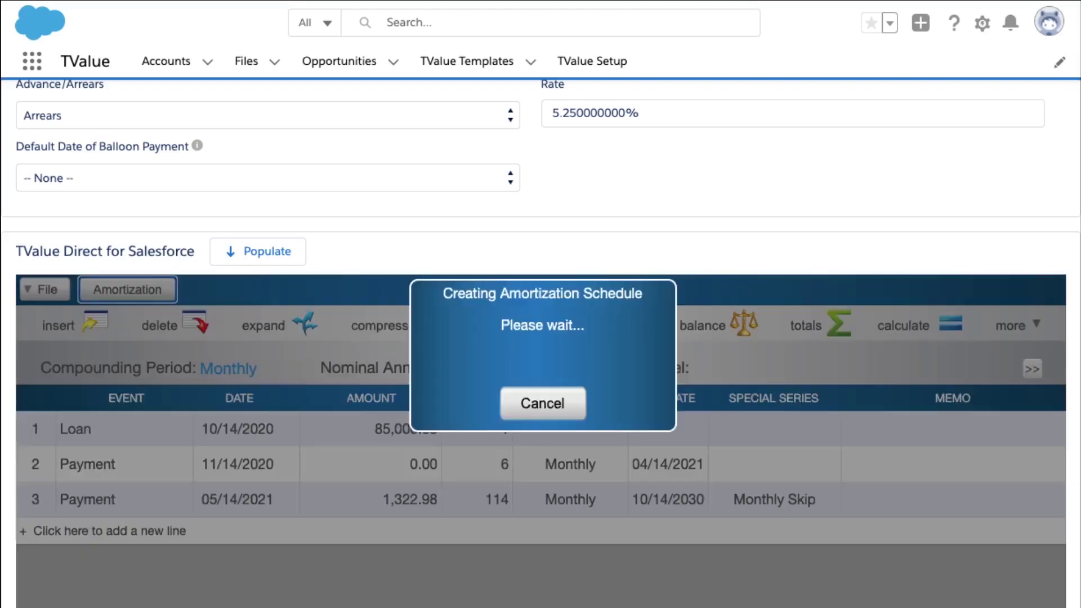
{"action": "scroll", "coordinate": [540, 472], "scroll_direction": "down", "scroll_amount": 5}
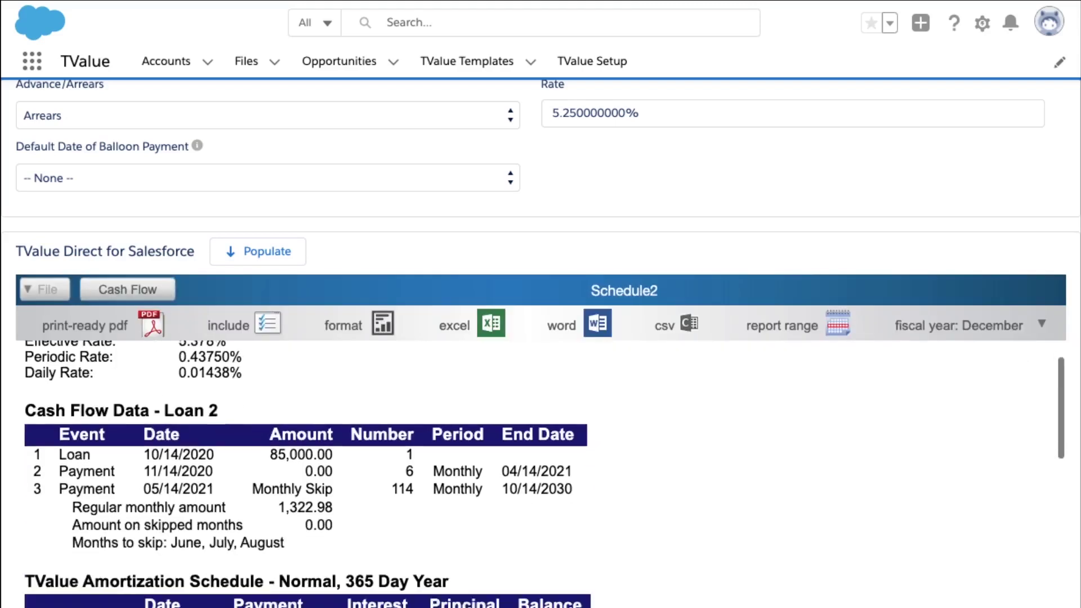
{"action": "scroll", "coordinate": [540, 472], "scroll_direction": "down", "scroll_amount": 3}
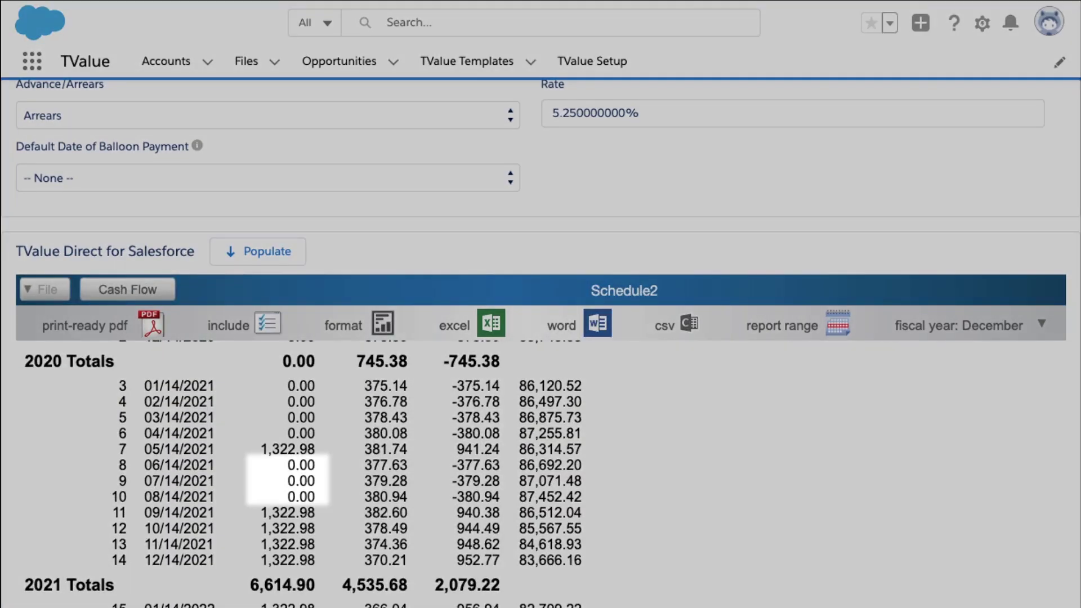
{"action": "scroll", "coordinate": [540, 473], "scroll_direction": "down", "scroll_amount": 3}
{"action": "scroll", "coordinate": [540, 473], "scroll_direction": "up", "scroll_amount": 3}
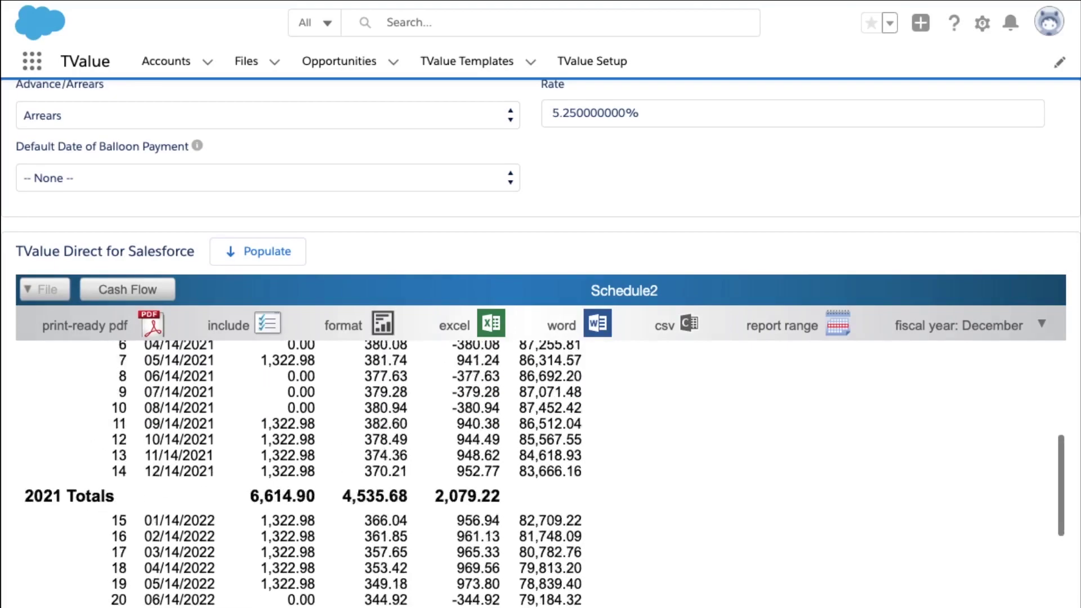
{"action": "left_click", "coordinate": [127, 289]}
Mark the summer-skip loan quote as Selected, and save and close it.
{"action": "scroll", "coordinate": [541, 344], "scroll_direction": "up", "scroll_amount": 8}
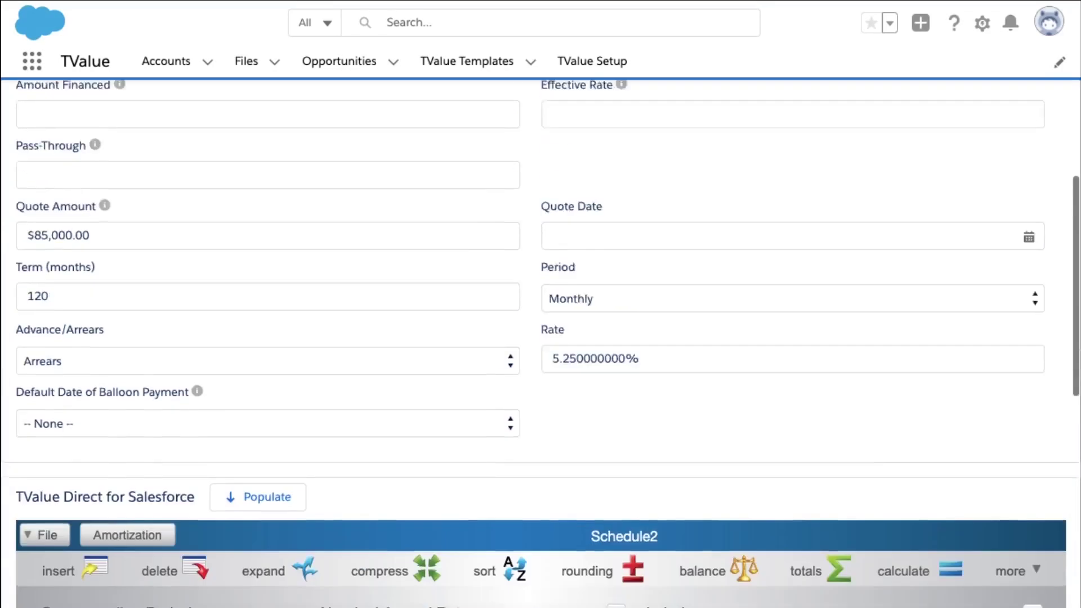
{"action": "left_click", "coordinate": [603, 160]}
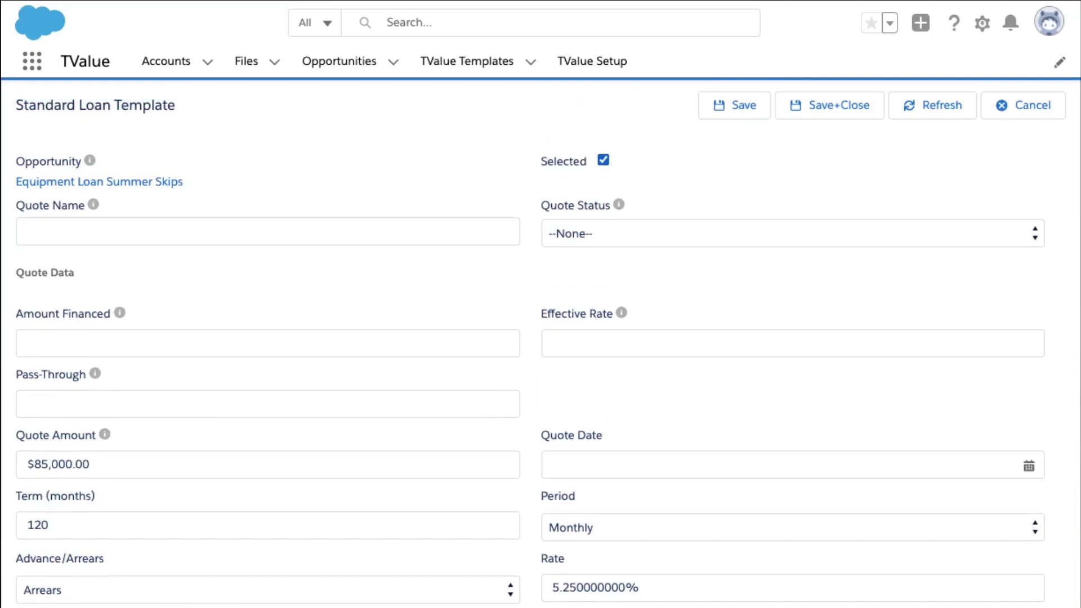
{"action": "left_click", "coordinate": [829, 106]}
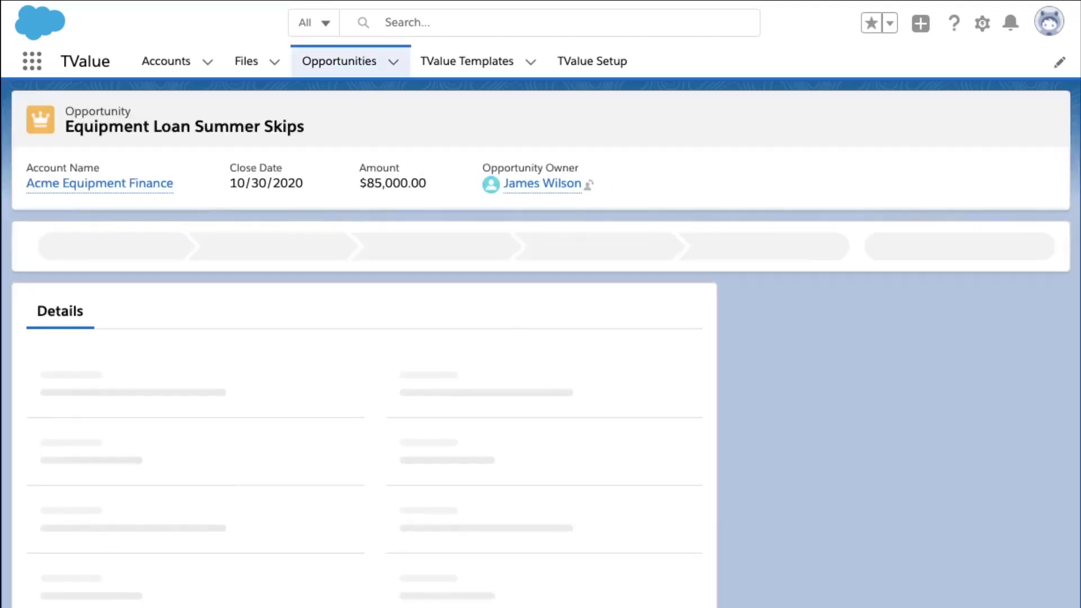